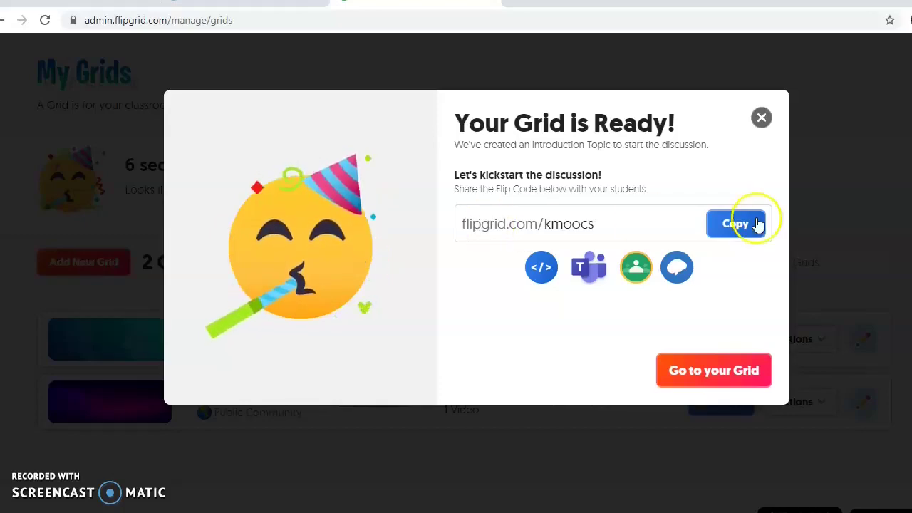
Copy the ICT Tools grid's share link and embed code, then go to the grid's details page
click(752, 224)
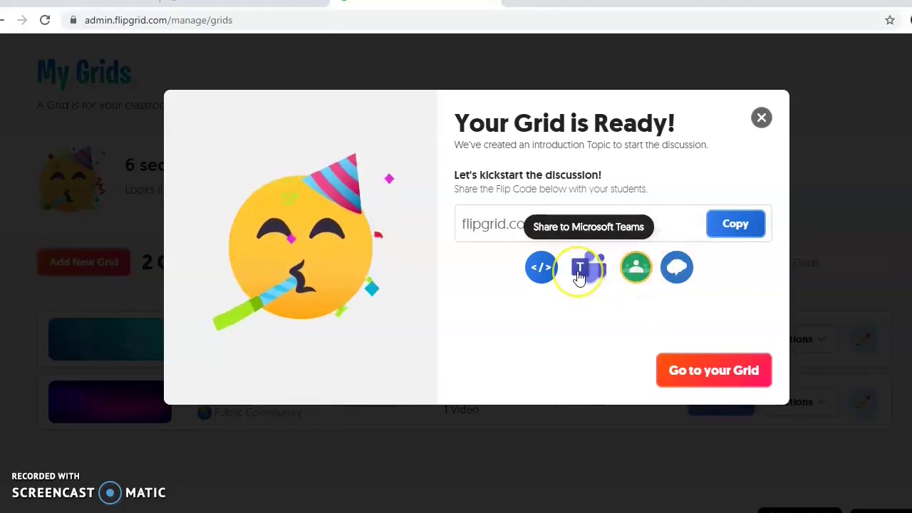
click(543, 274)
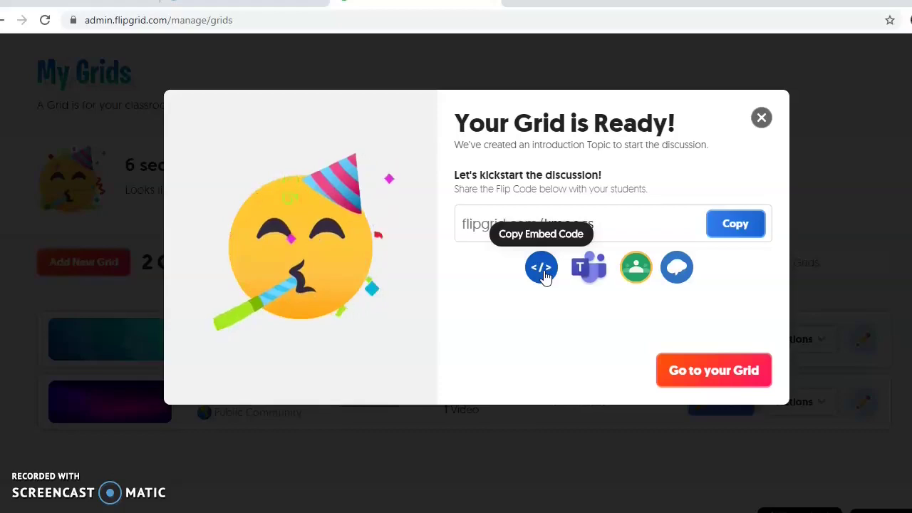
click(734, 226)
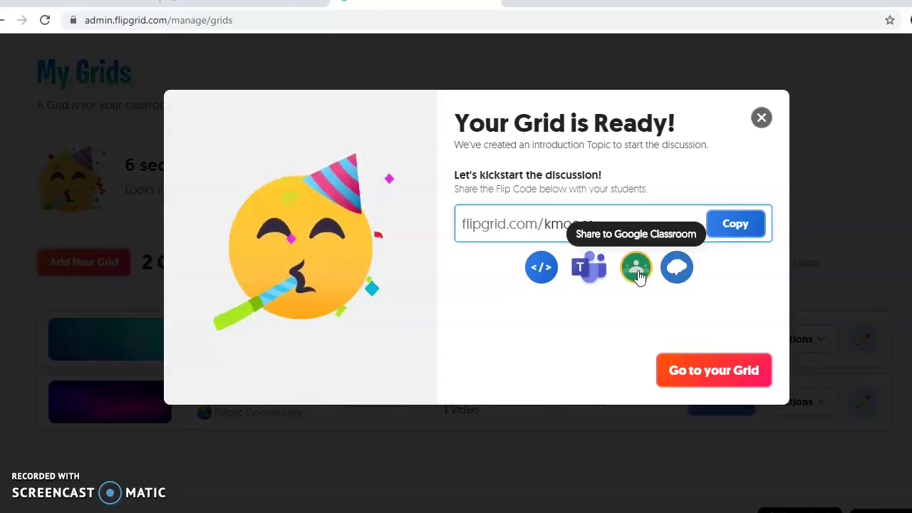
click(591, 346)
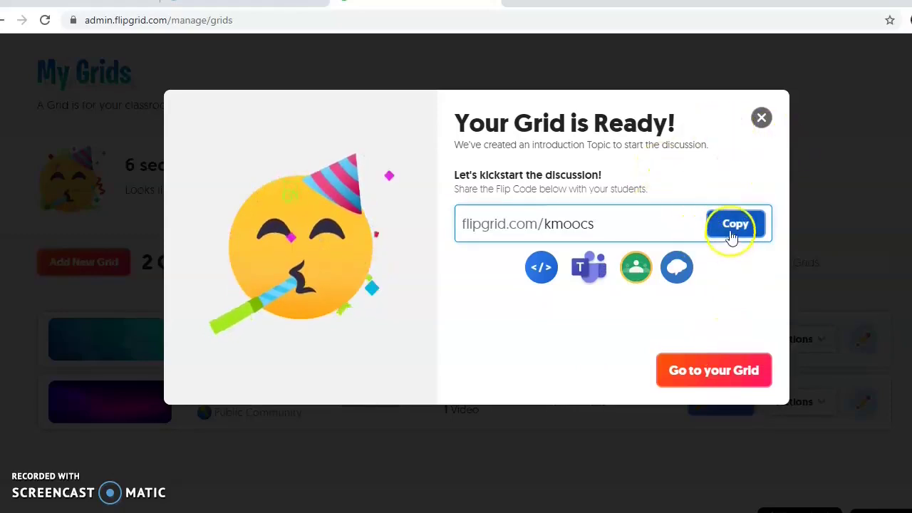
click(716, 378)
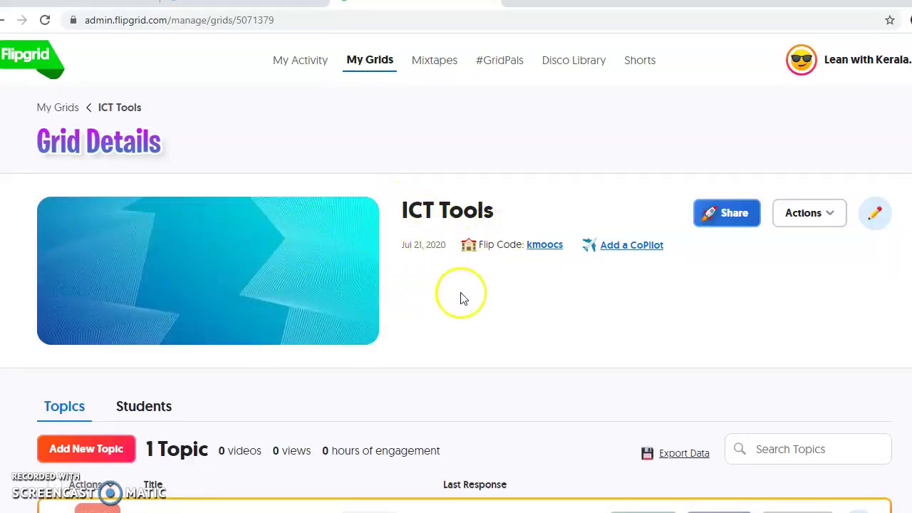
scroll(461, 296, down, 2)
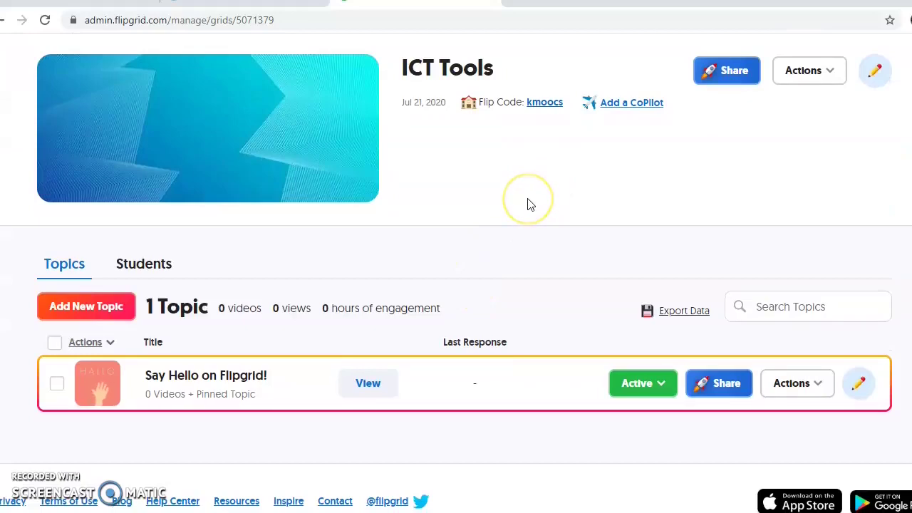
scroll(528, 204, down, 1)
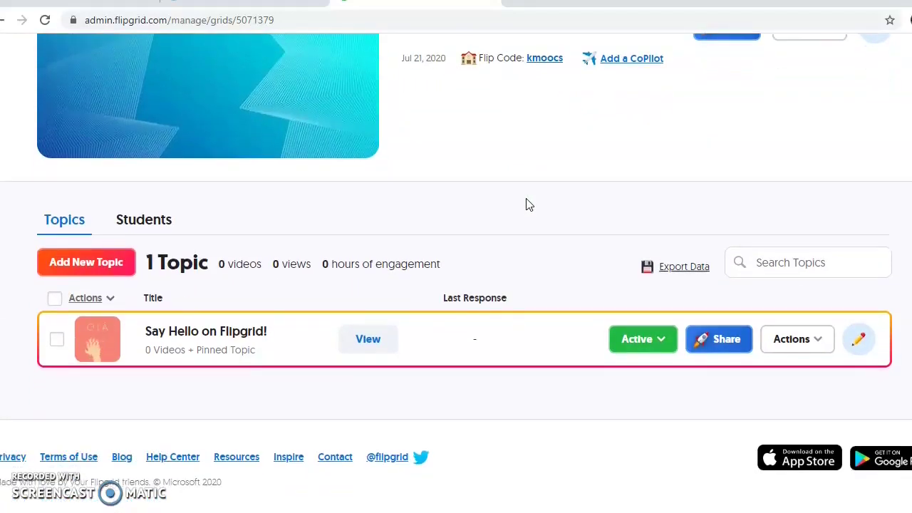
scroll(526, 205, up, 1)
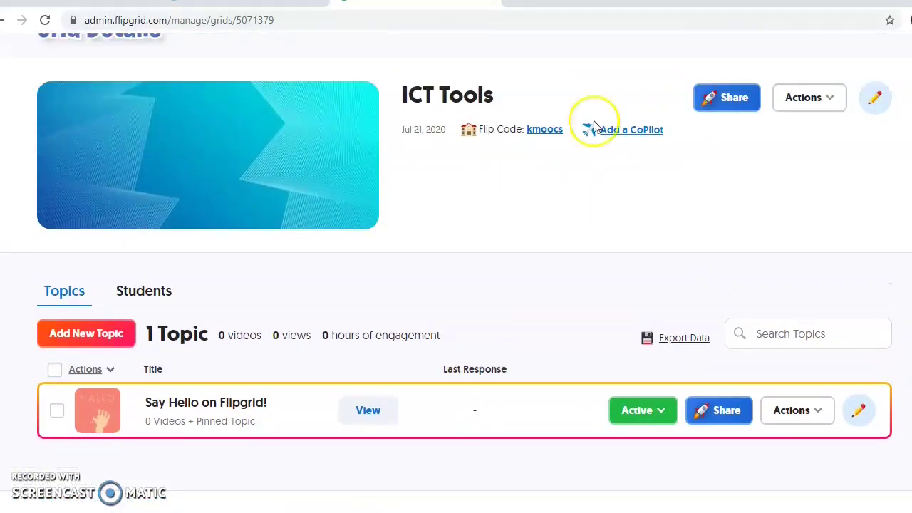
scroll(576, 183, down, 1)
scroll(562, 185, up, 2)
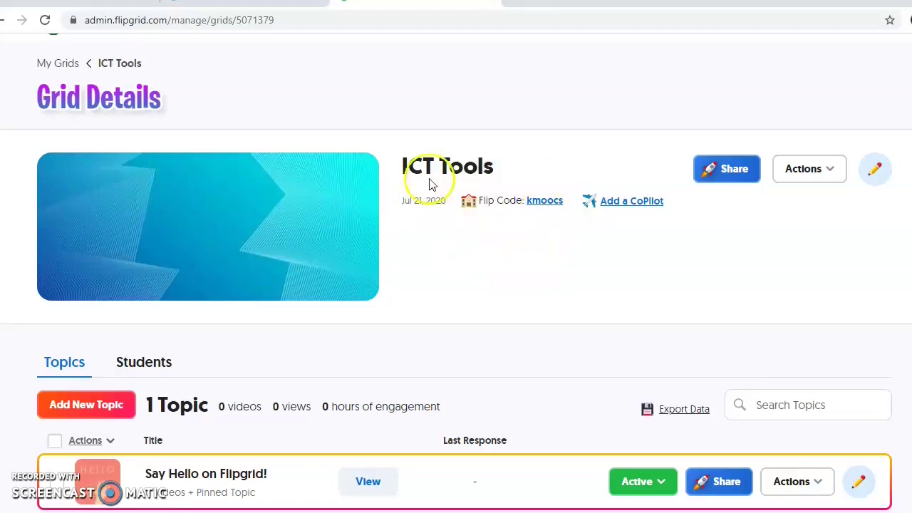
scroll(631, 173, down, 2)
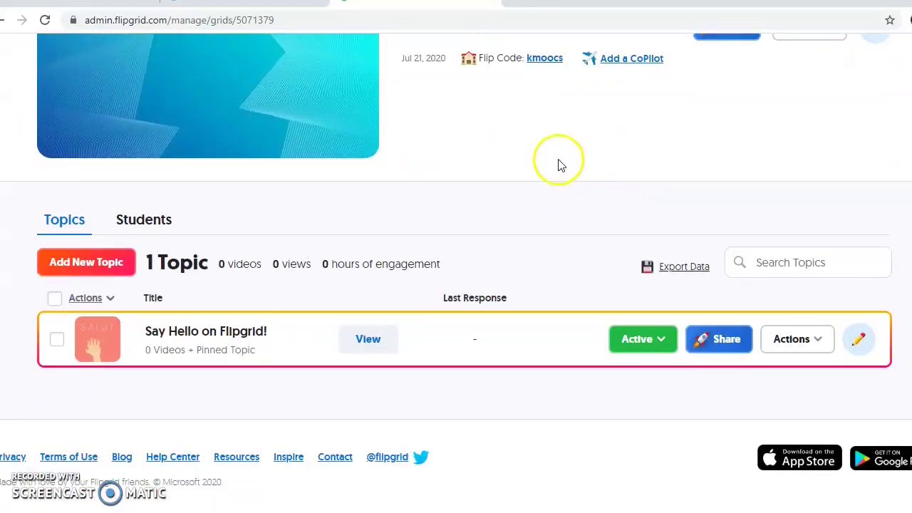
click(146, 222)
scroll(247, 304, down, 2)
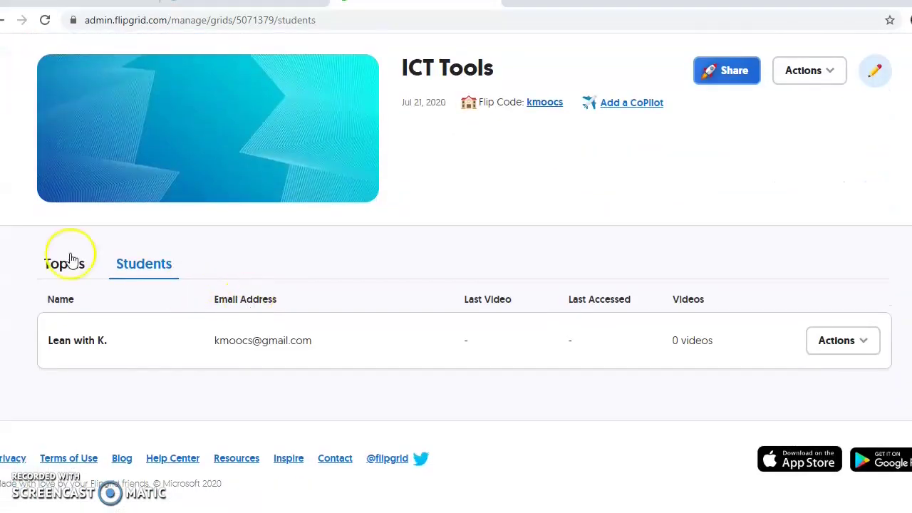
click(64, 265)
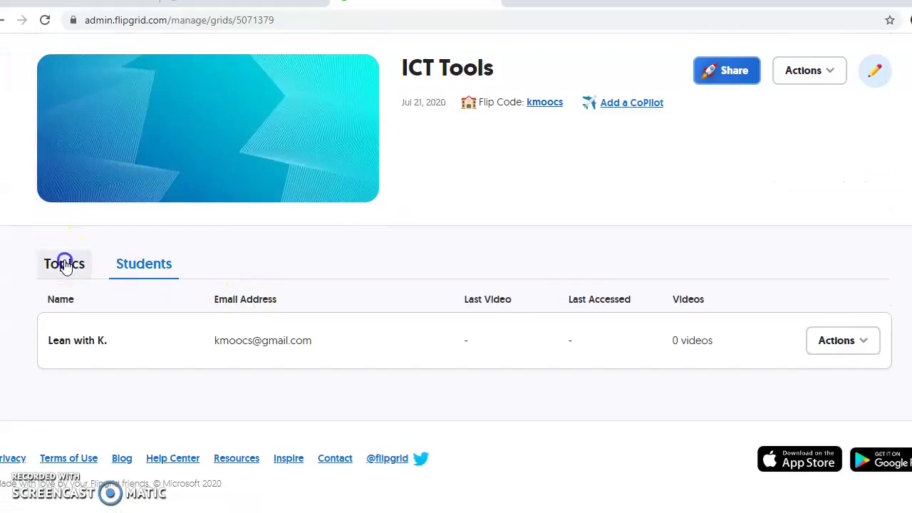
scroll(427, 292, down, 3)
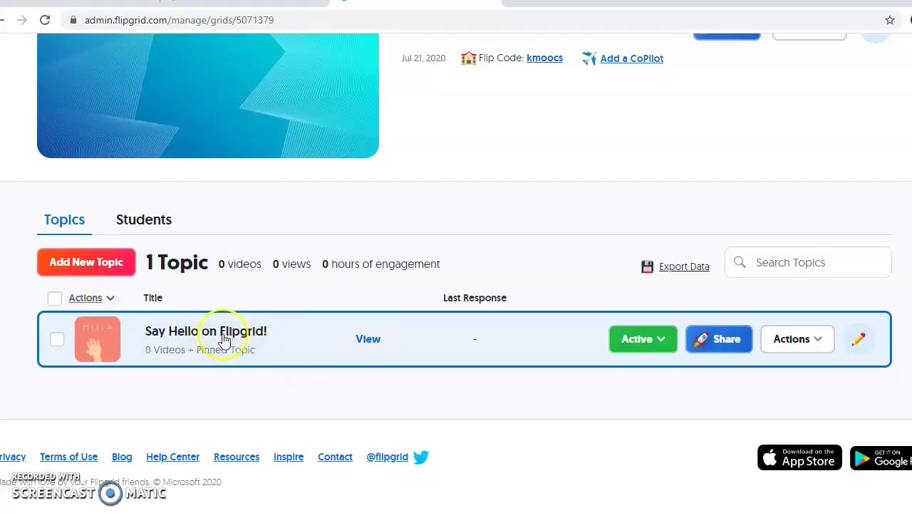
Start a new topic titled 'Seminar on ICT Tools' with the prompt 'Select a ICT tool…'
click(98, 265)
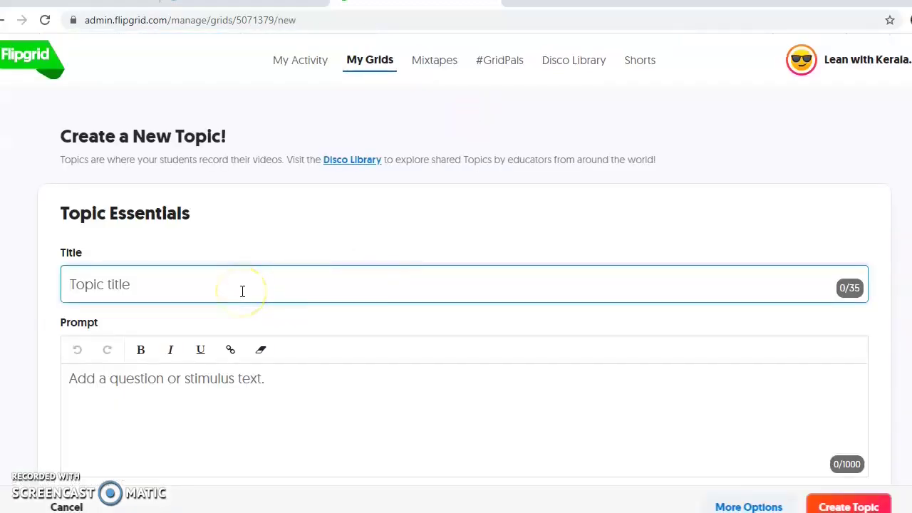
text(INtroduce)
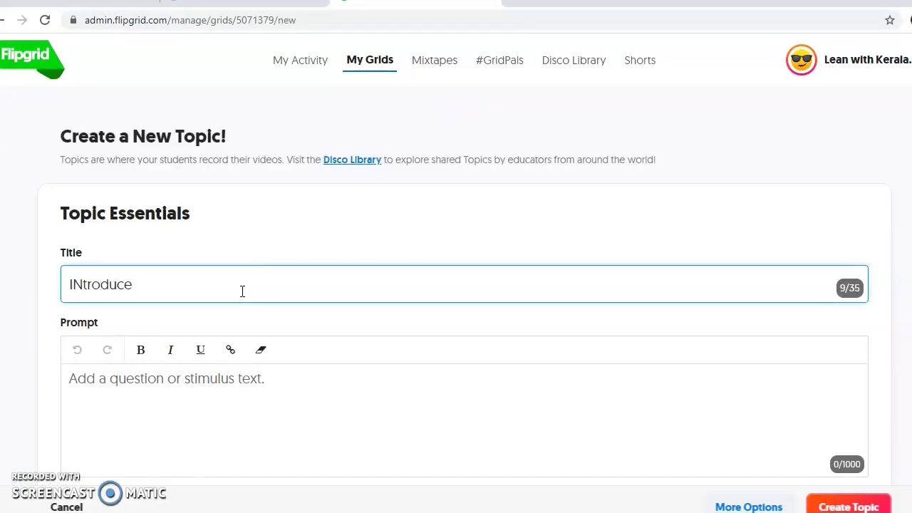
key(BackSpace)
key(BackSpace)
key(BackSpace)
key(BackSpace)
key(BackSpace)
key(BackSpace)
key(BackSpace)
key(BackSpace)
key(BackSpace)
text(Seminar on ICT Tools)
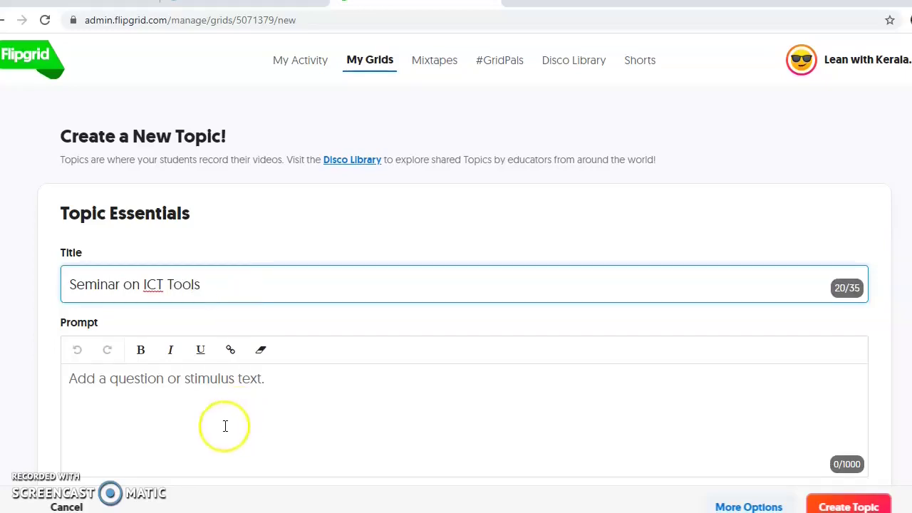
click(196, 396)
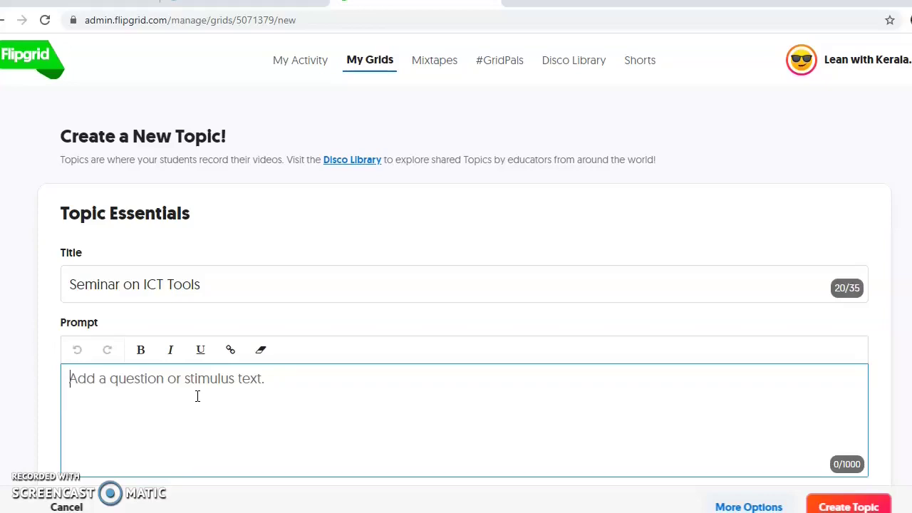
text(Select a)
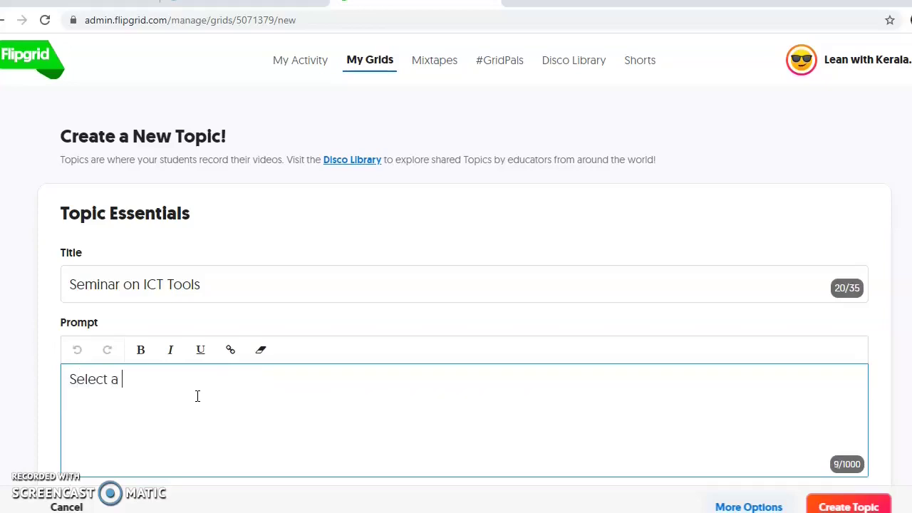
text( ICT tool and present two minute video presentation.)
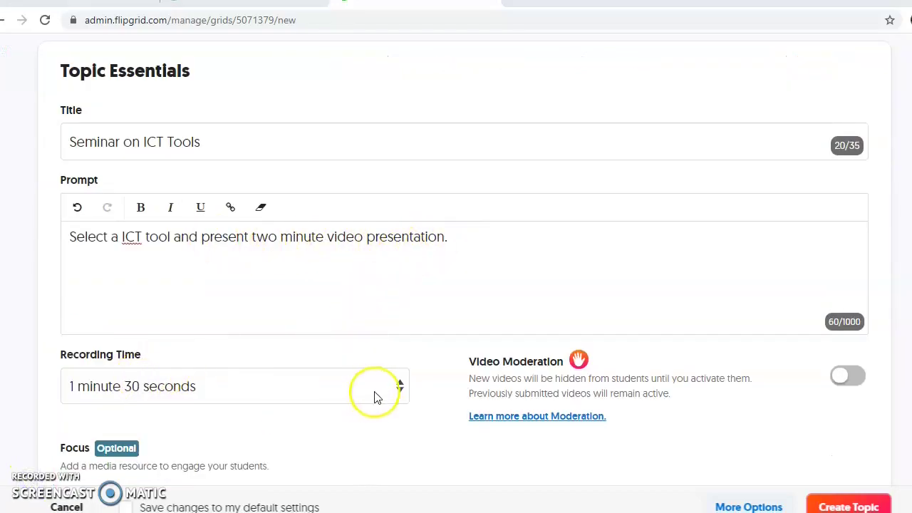
Set the topic's recording time to 2 minutes
click(374, 389)
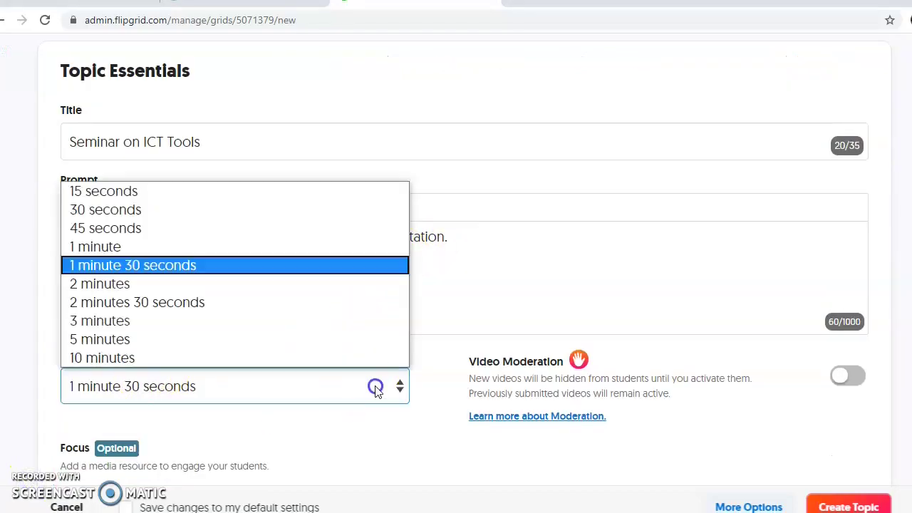
click(164, 284)
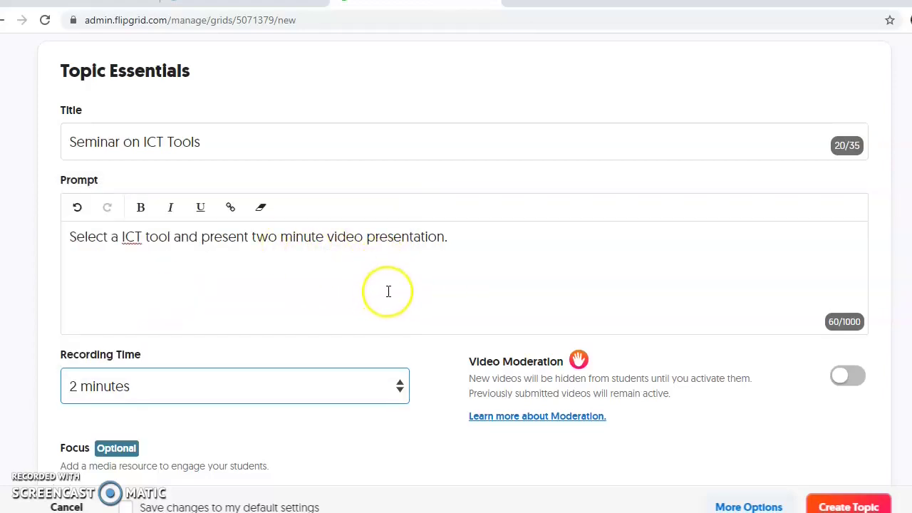
scroll(387, 288, down, 2)
Choose Add a Video as the topic focus and review the prompt and 2-minute recording time
scroll(388, 298, down, 3)
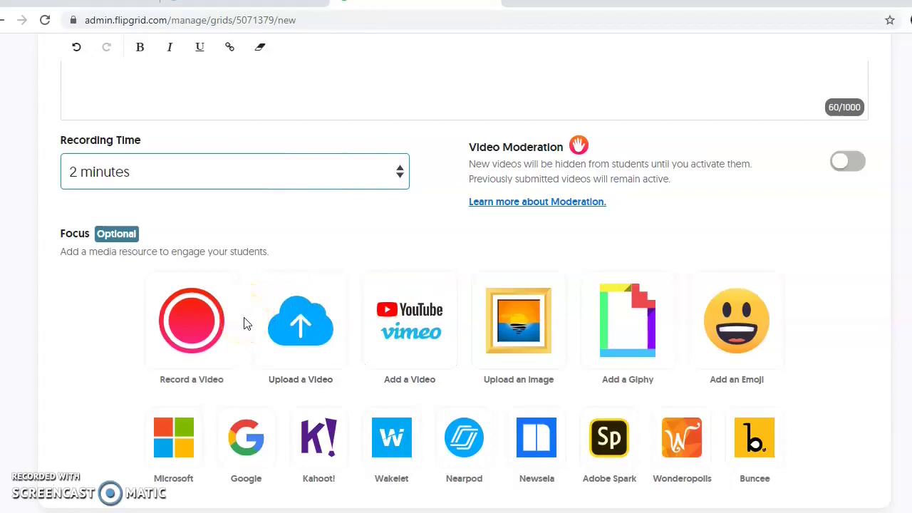
click(198, 347)
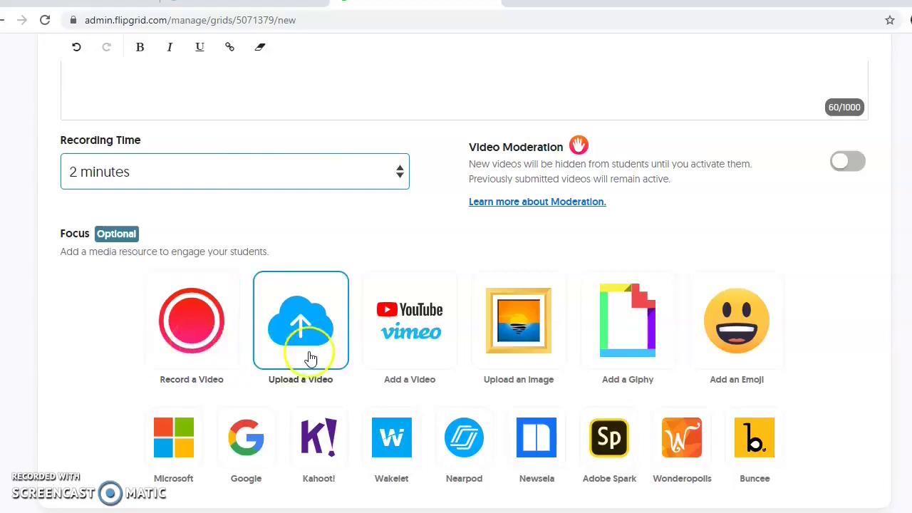
click(338, 361)
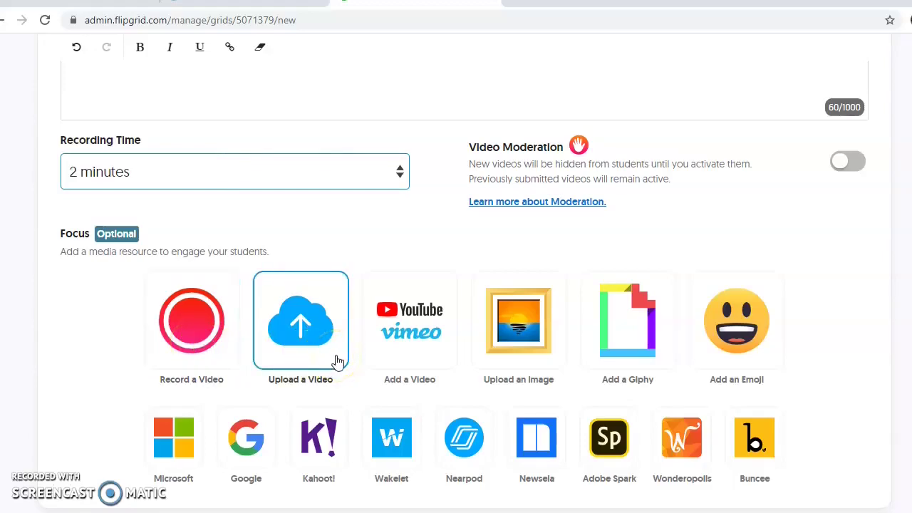
click(447, 356)
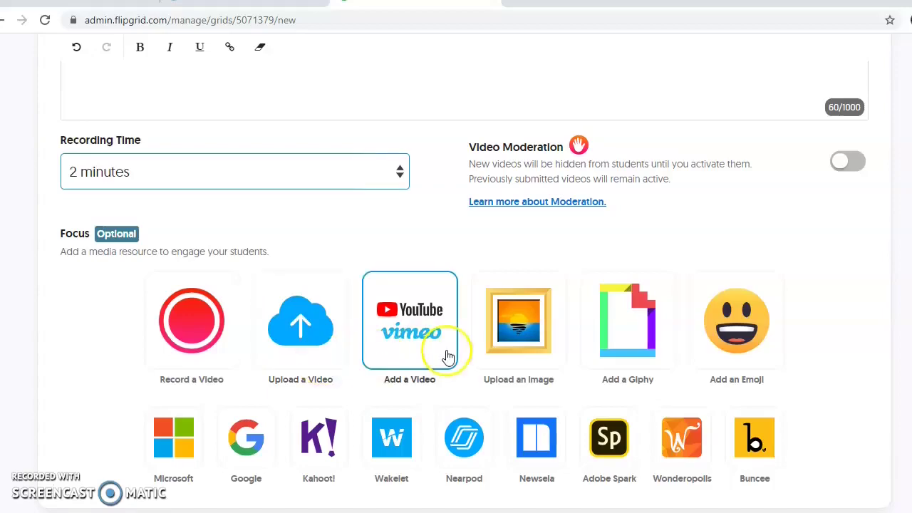
click(482, 350)
click(665, 346)
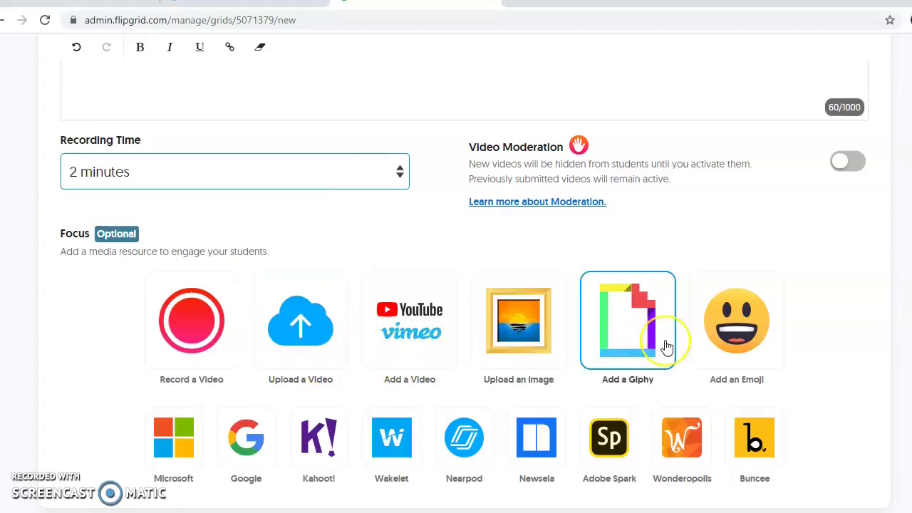
click(403, 342)
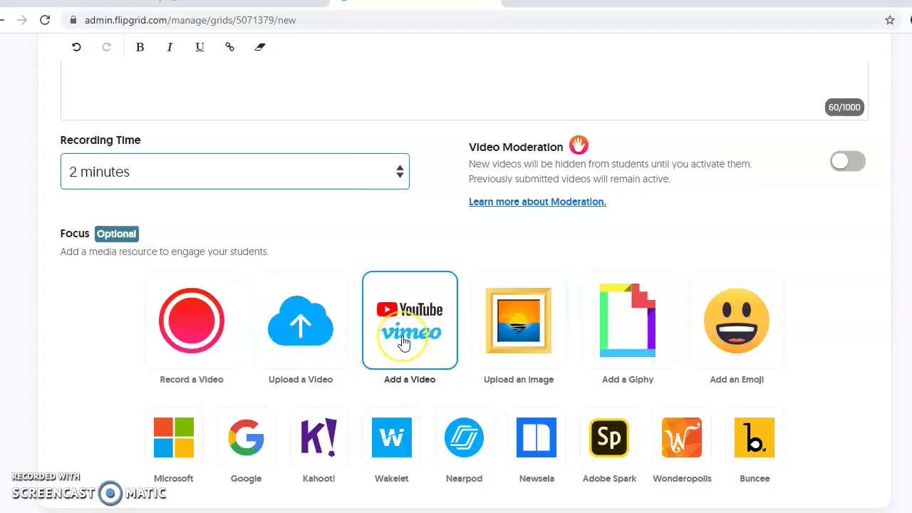
scroll(396, 353, down, 1)
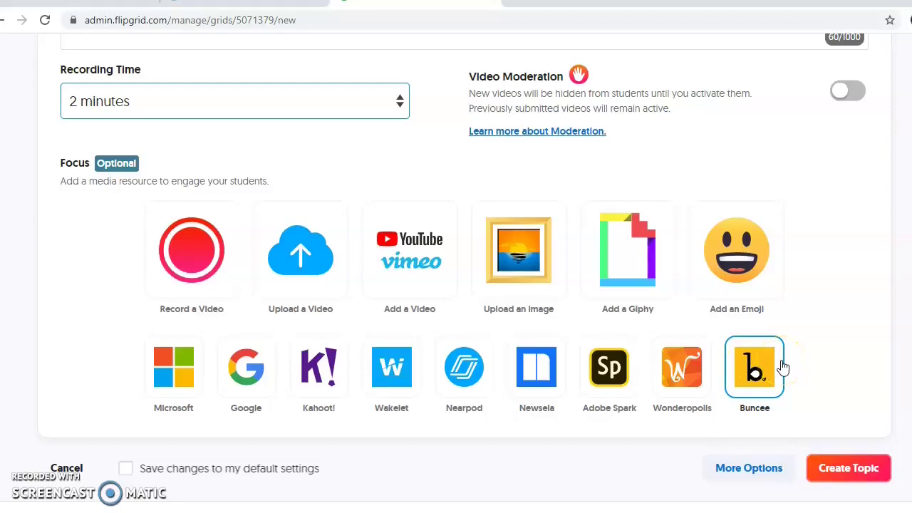
scroll(797, 353, down, 1)
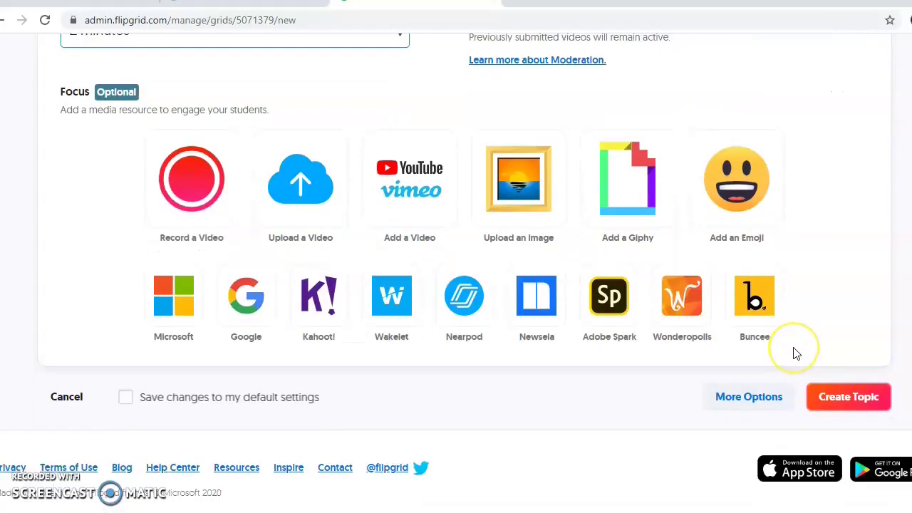
scroll(795, 351, up, 3)
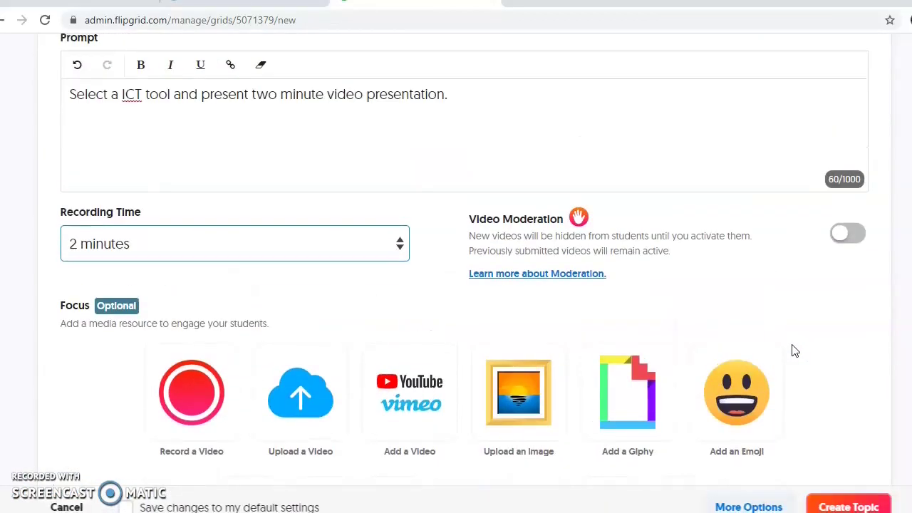
scroll(794, 350, down, 3)
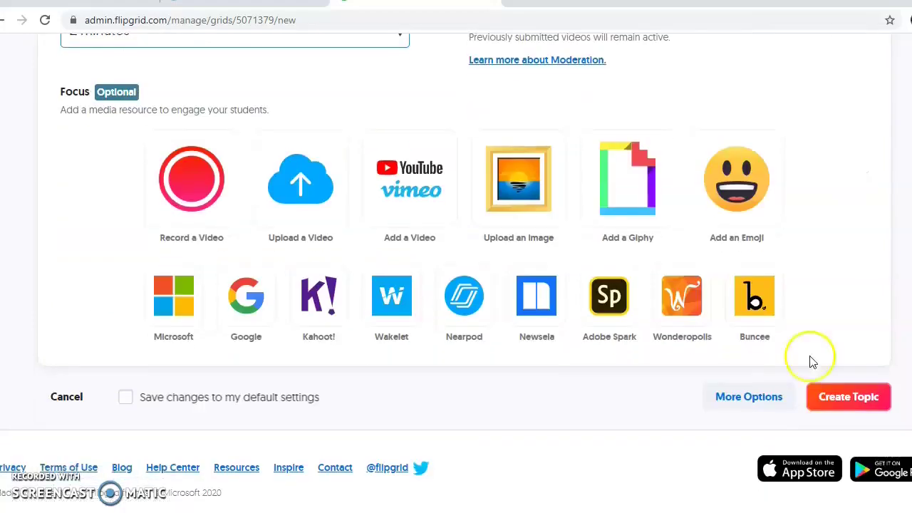
click(845, 401)
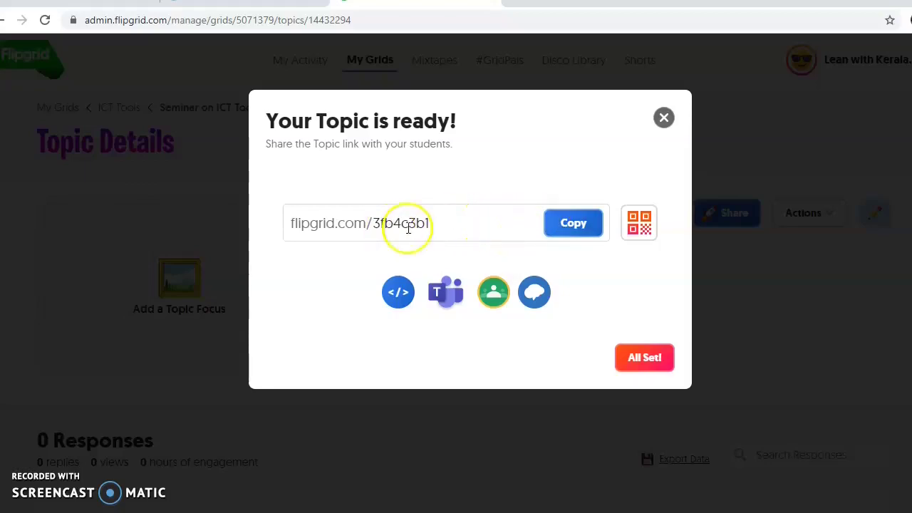
click(577, 226)
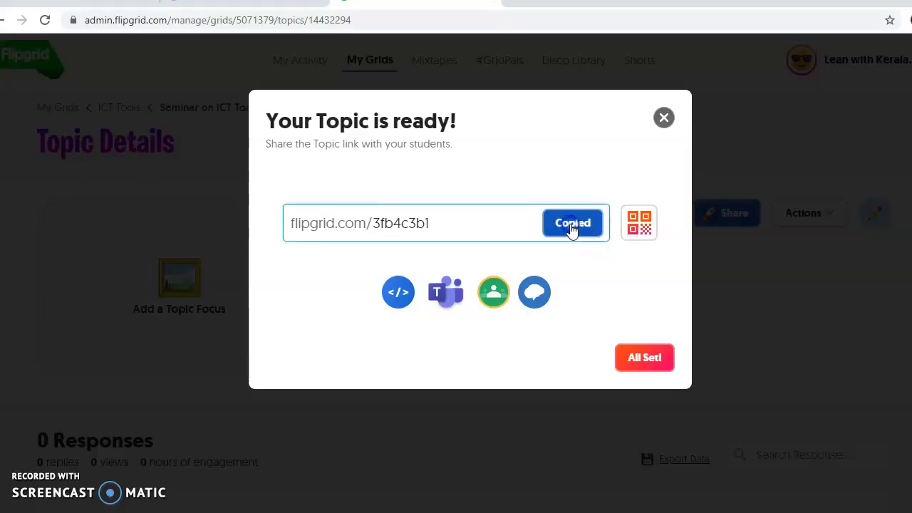
click(493, 298)
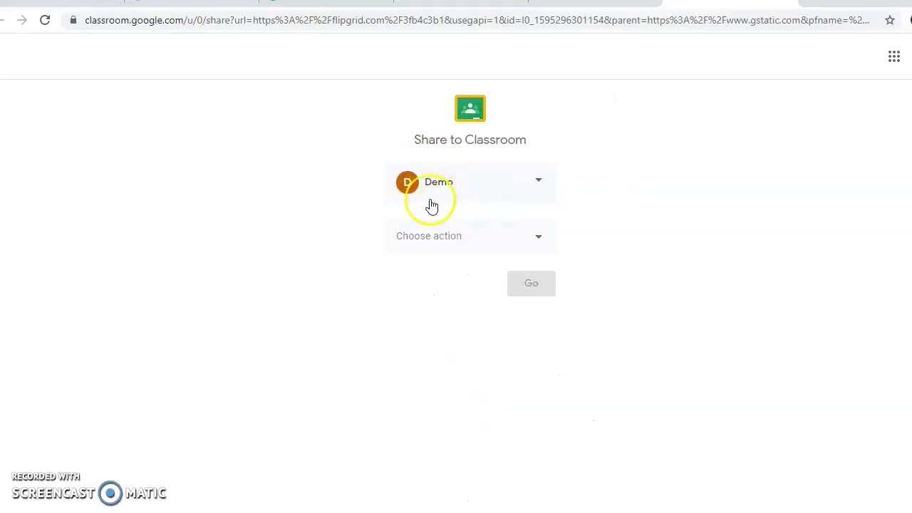
Create a Classroom assignment titled 'Seminar Presentation' with instructions 'You have to prepare a Seminar'
click(535, 238)
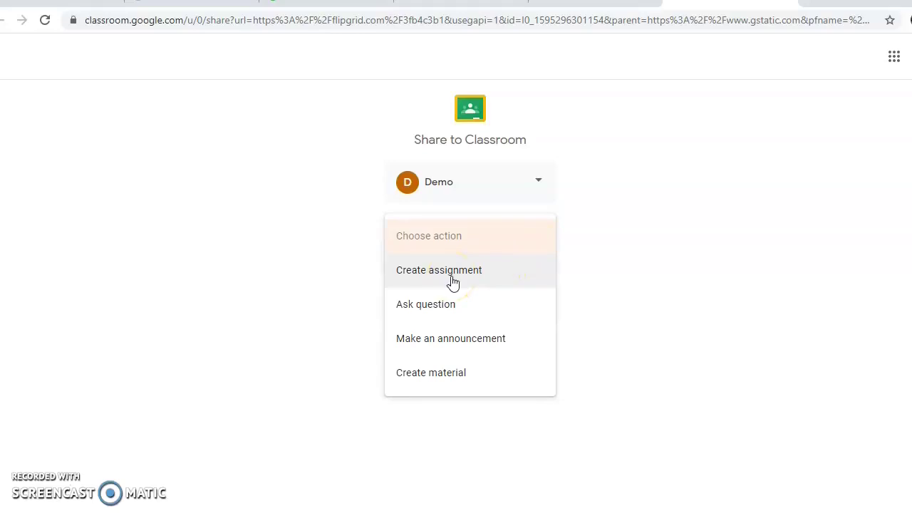
click(446, 286)
click(446, 275)
click(444, 274)
click(535, 289)
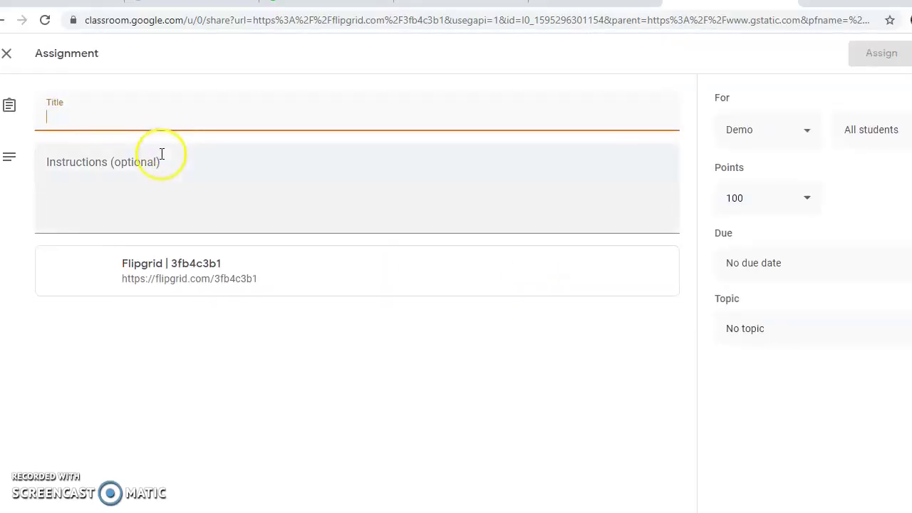
text(Seminar Presentation)
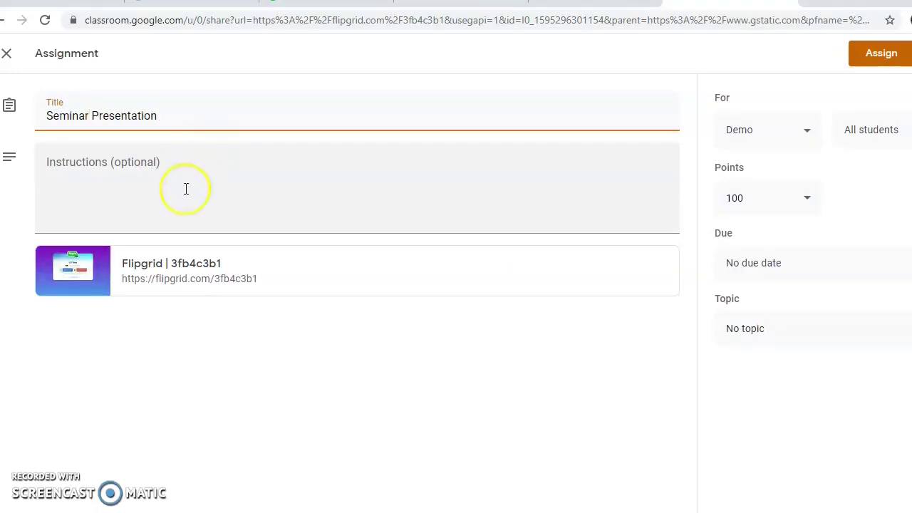
click(144, 169)
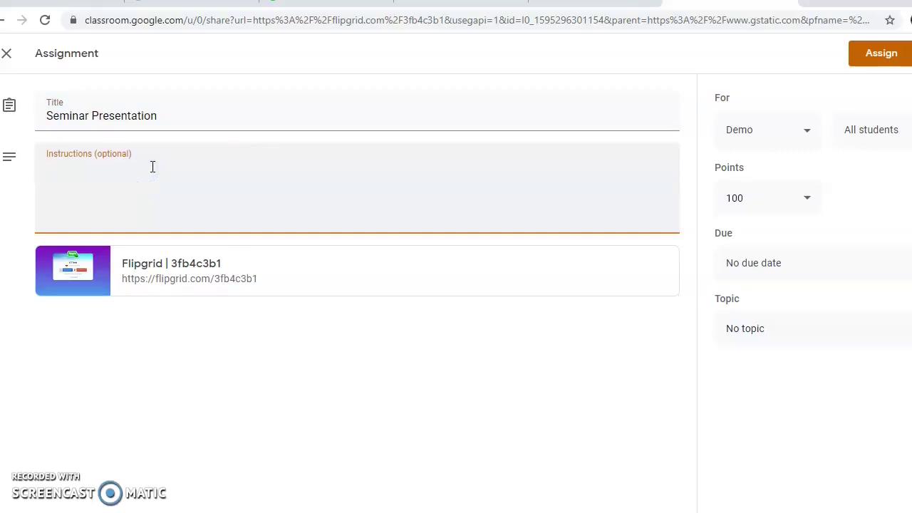
text(You have to prepare a Seminar)
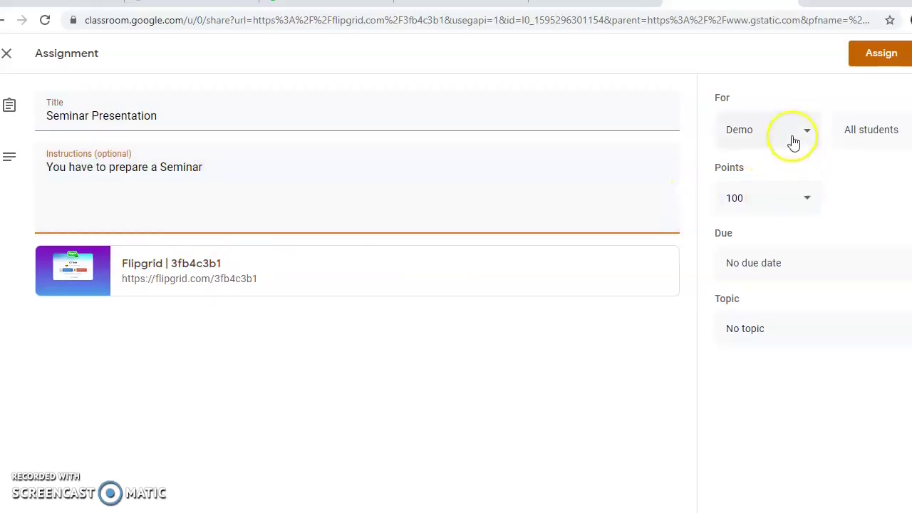
Set the due date to July 22, 2020, file it under the Assignment topic, and post it
click(805, 264)
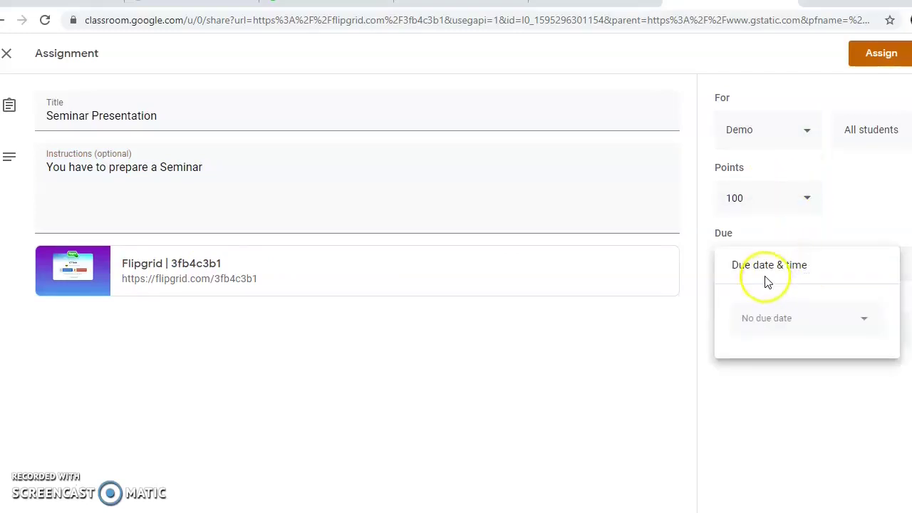
click(860, 320)
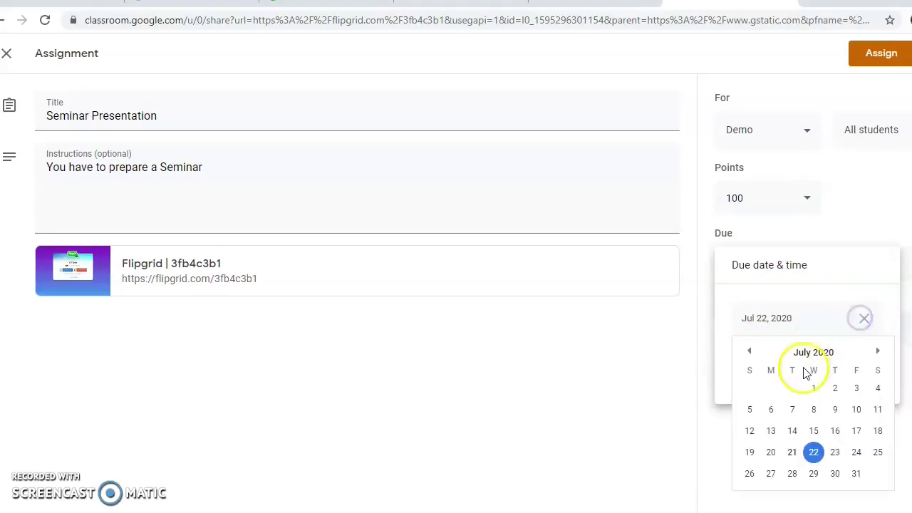
click(814, 452)
click(733, 356)
click(627, 357)
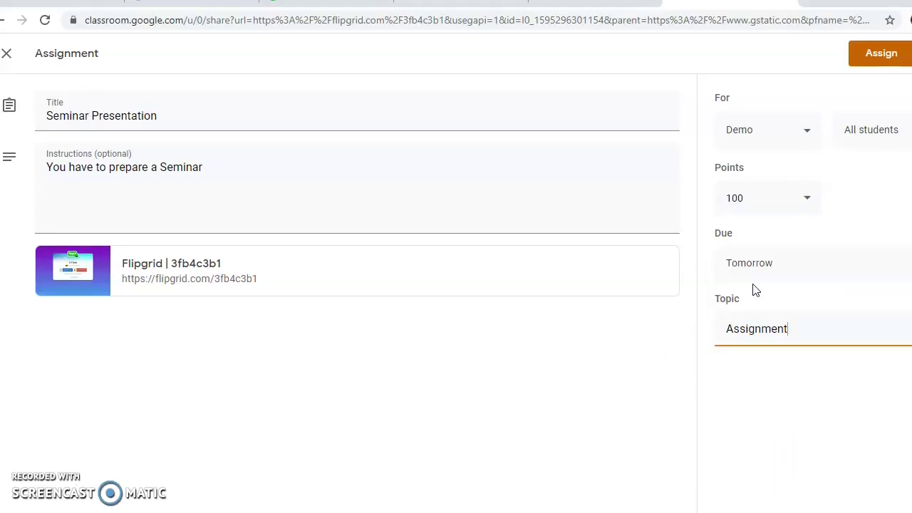
click(747, 326)
click(649, 331)
click(884, 54)
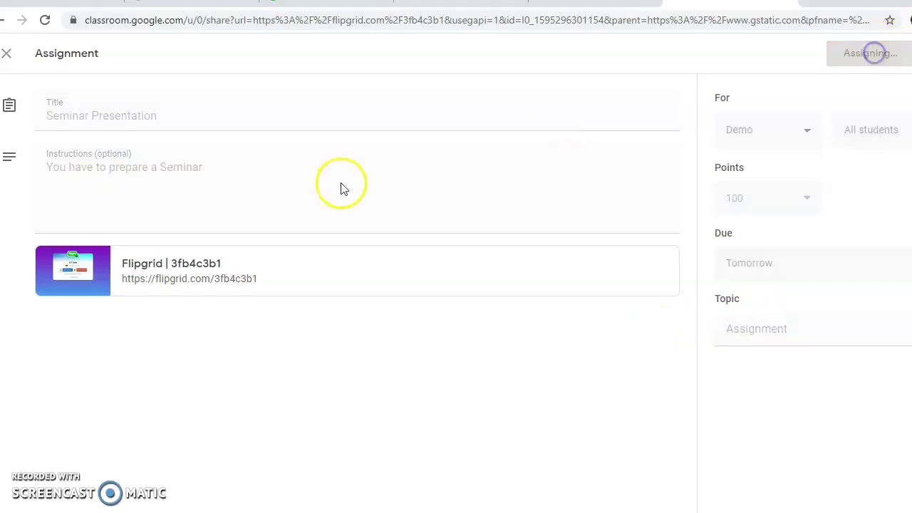
click(304, 178)
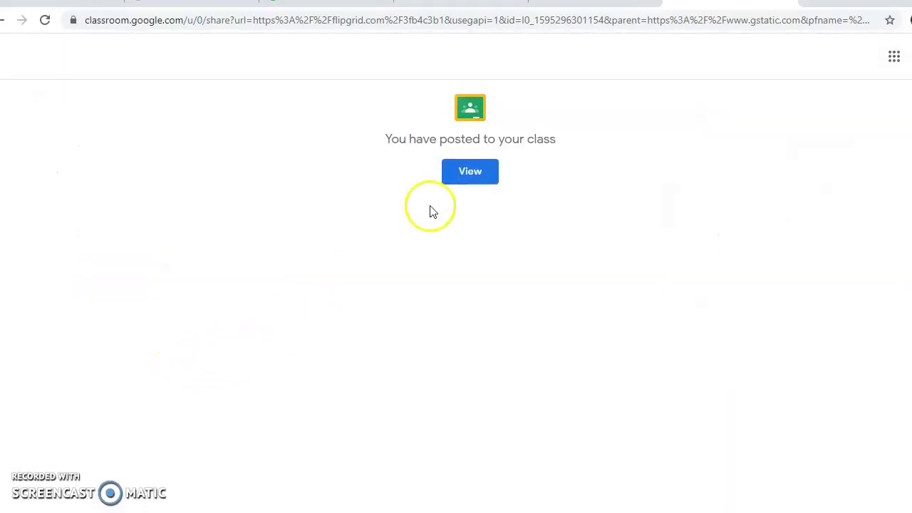
View the Seminar Presentation assignment's details and student work, then return to Classwork
click(470, 172)
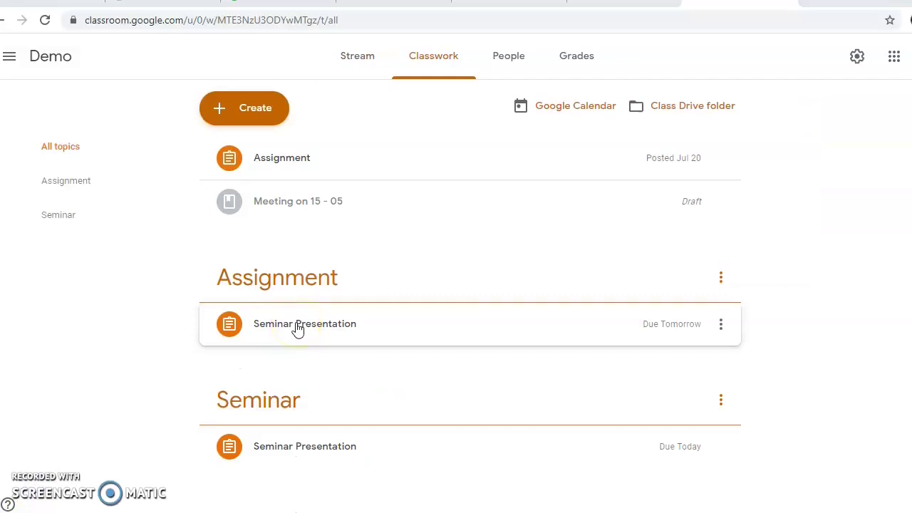
click(285, 325)
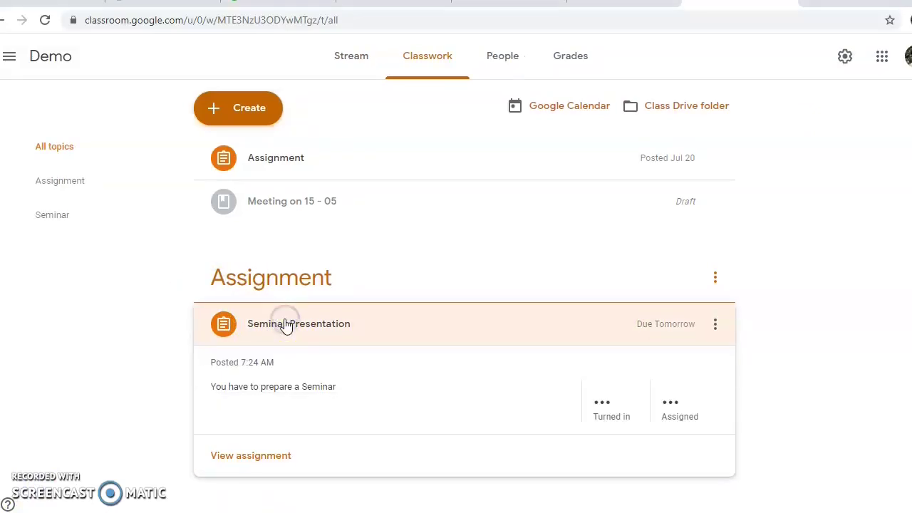
scroll(284, 396, down, 1)
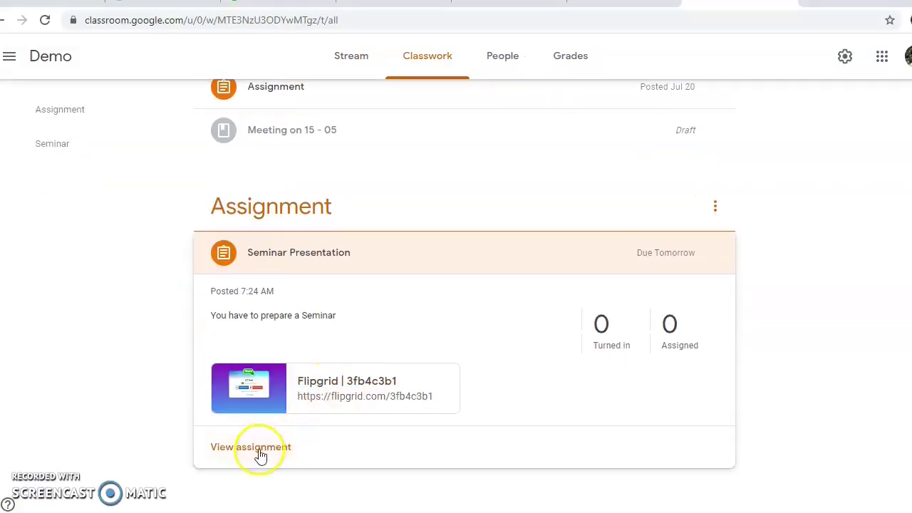
click(254, 449)
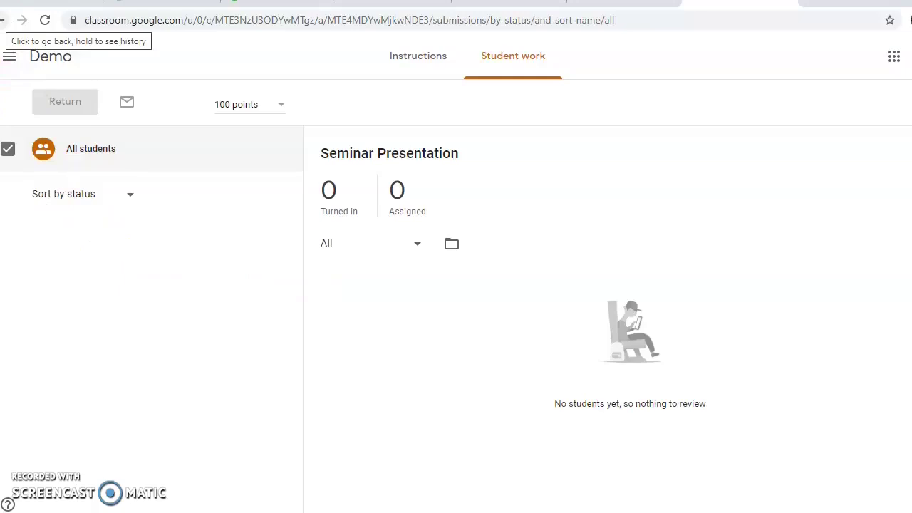
click(4, 20)
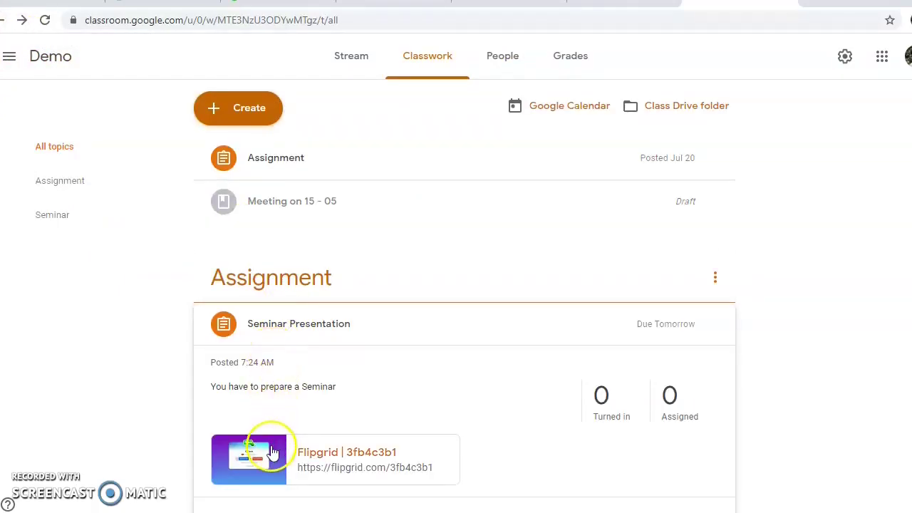
Open the assignment's attached Flipgrid link and sign in with a Google account
click(309, 455)
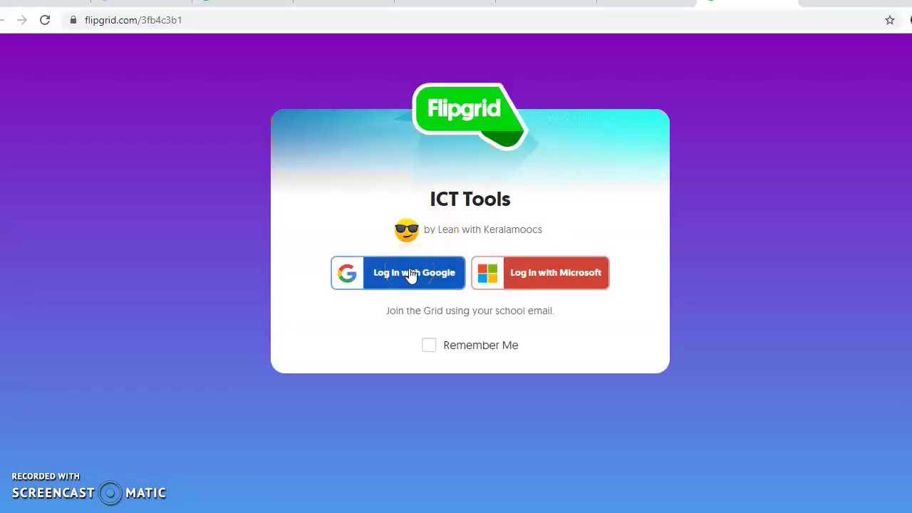
click(383, 275)
click(395, 277)
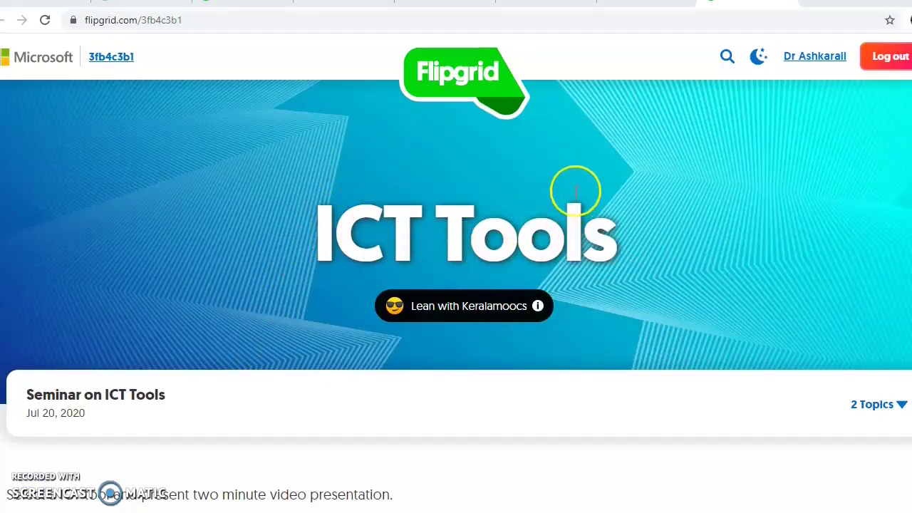
Scroll the Seminar on ICT Tools topic page and start recording a new video response
scroll(332, 259, down, 2)
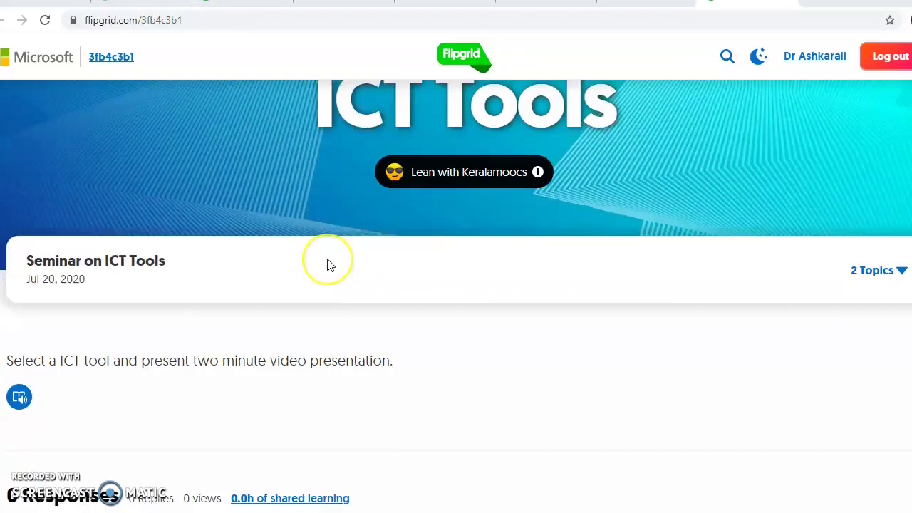
scroll(327, 264, up, 2)
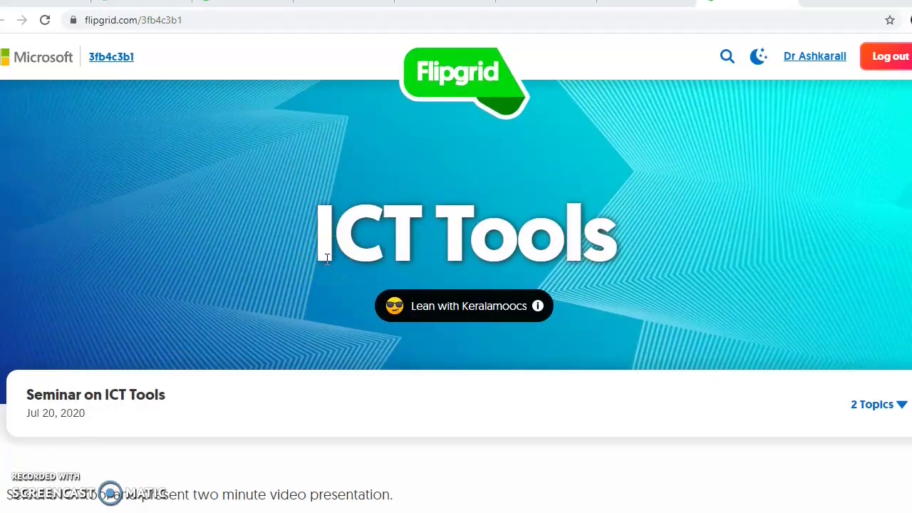
scroll(327, 258, down, 1)
scroll(310, 248, down, 3)
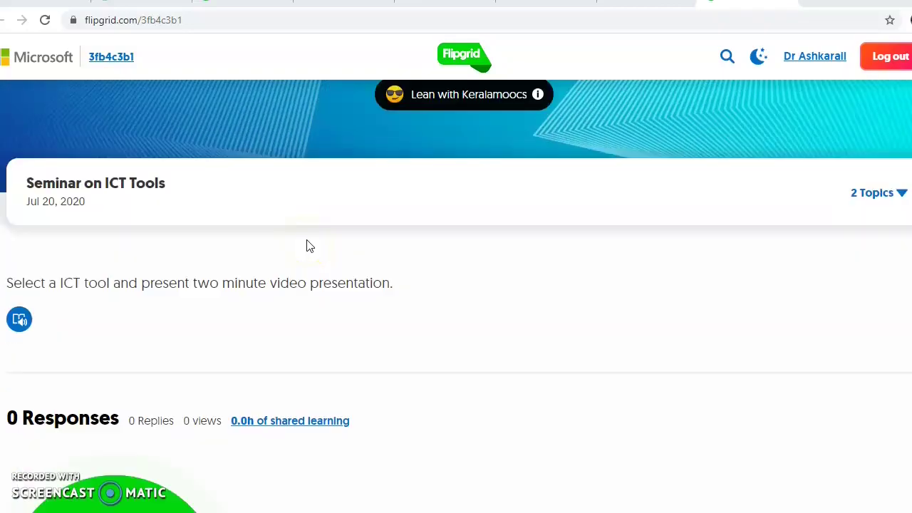
scroll(310, 246, up, 4)
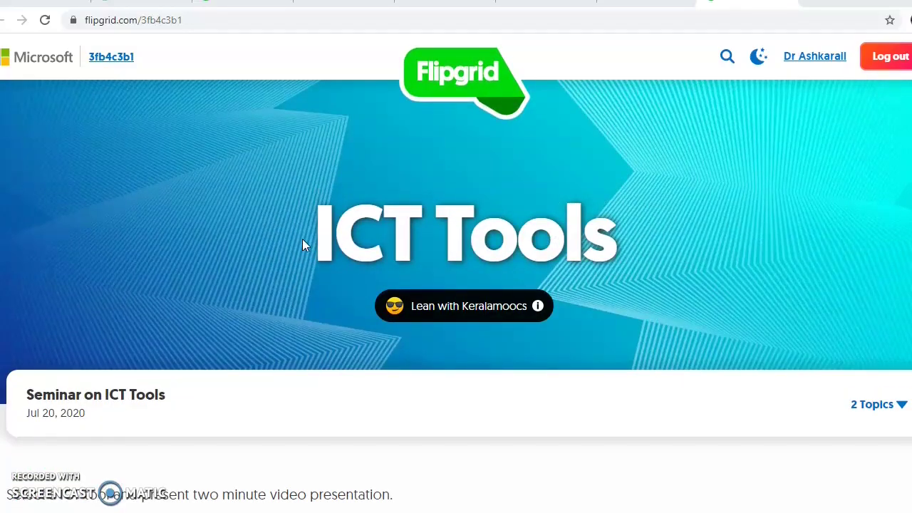
scroll(293, 248, down, 1)
scroll(293, 247, up, 1)
scroll(295, 255, down, 4)
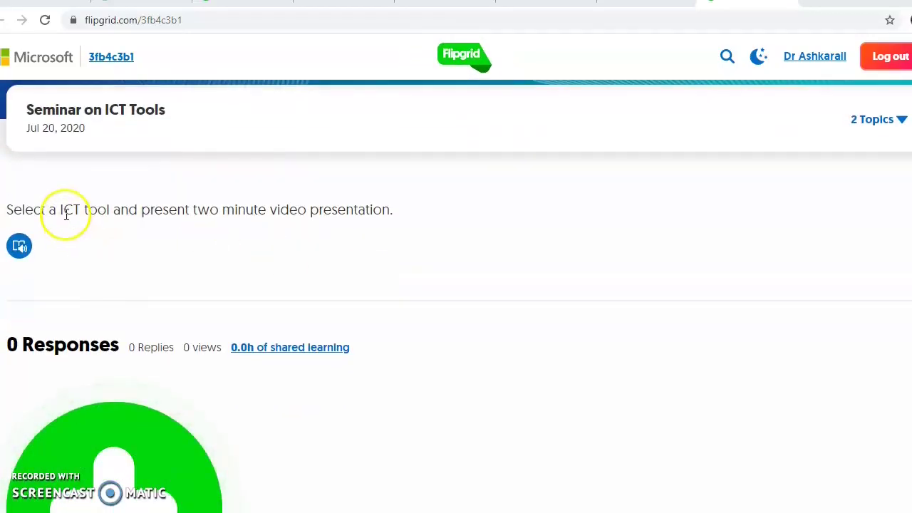
scroll(86, 151, up, 2)
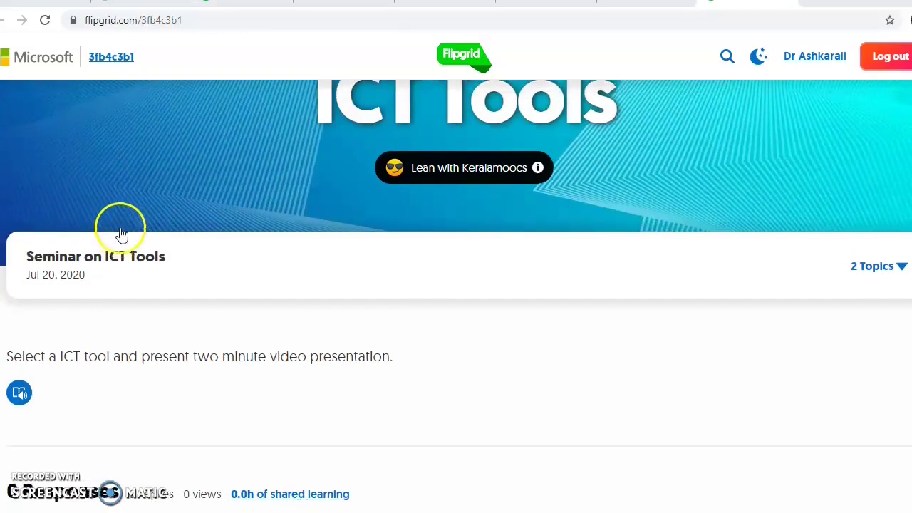
scroll(125, 296, up, 2)
scroll(126, 301, down, 2)
scroll(107, 327, down, 1)
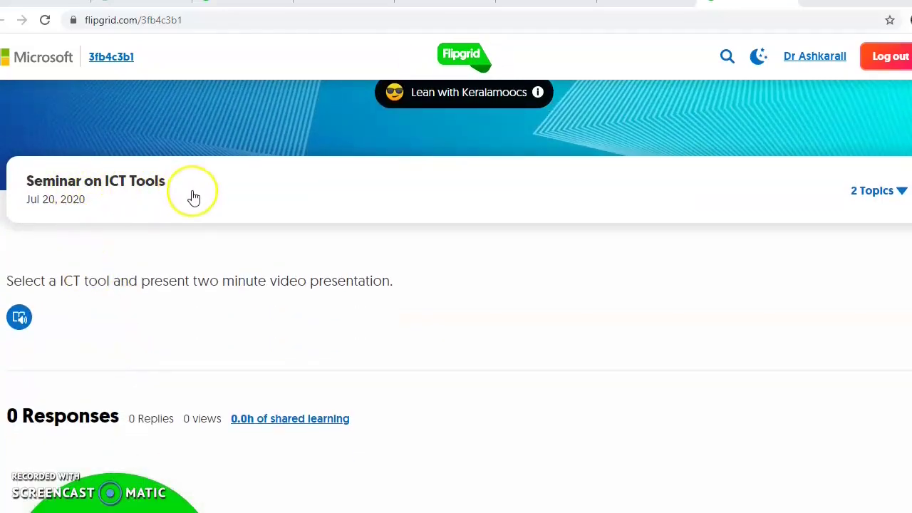
scroll(71, 285, down, 1)
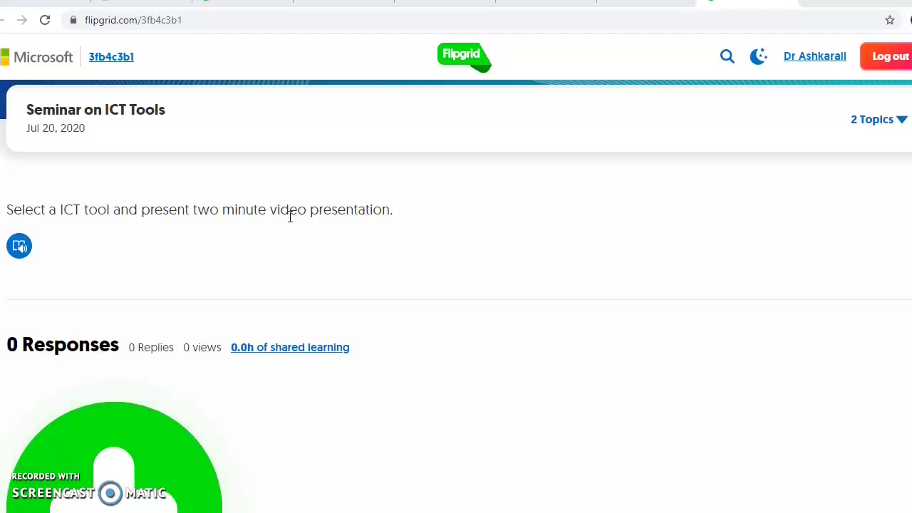
scroll(134, 304, down, 3)
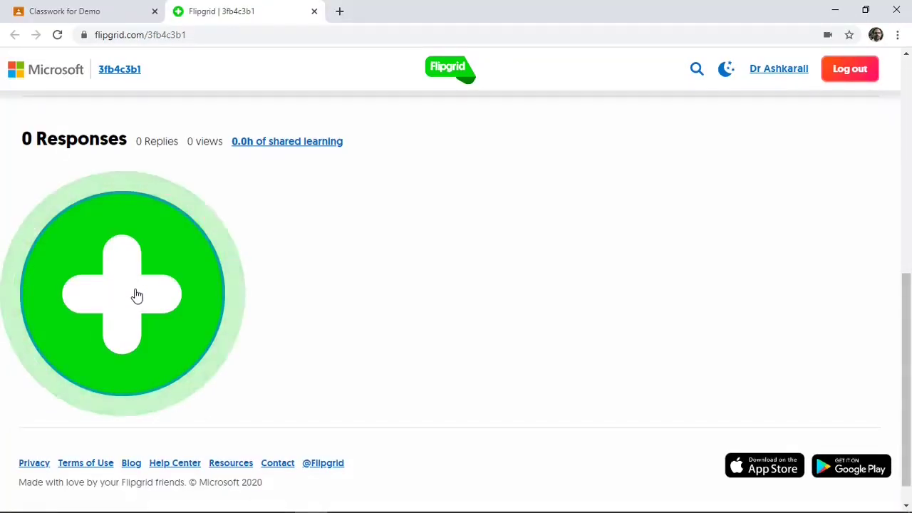
click(136, 294)
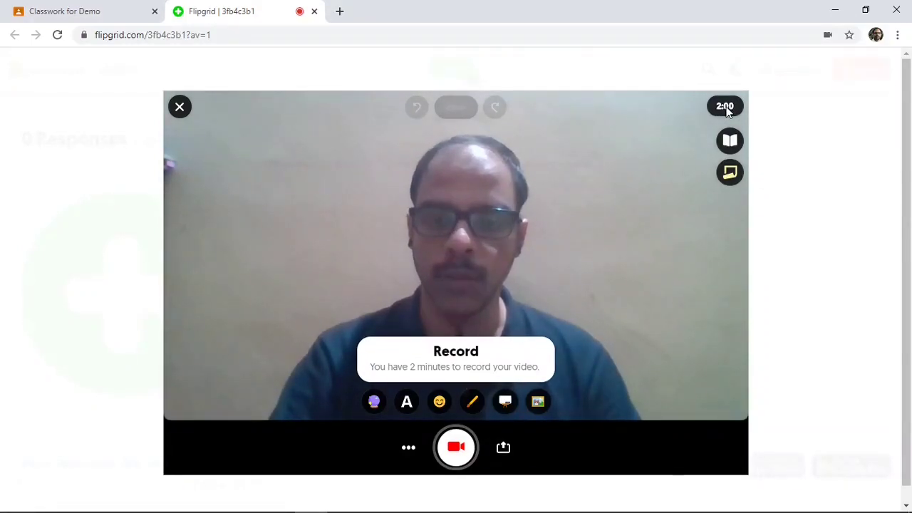
Add an LCD-style 'ICT TOOLS' label, moved to the video's top-left and shrunk
click(406, 403)
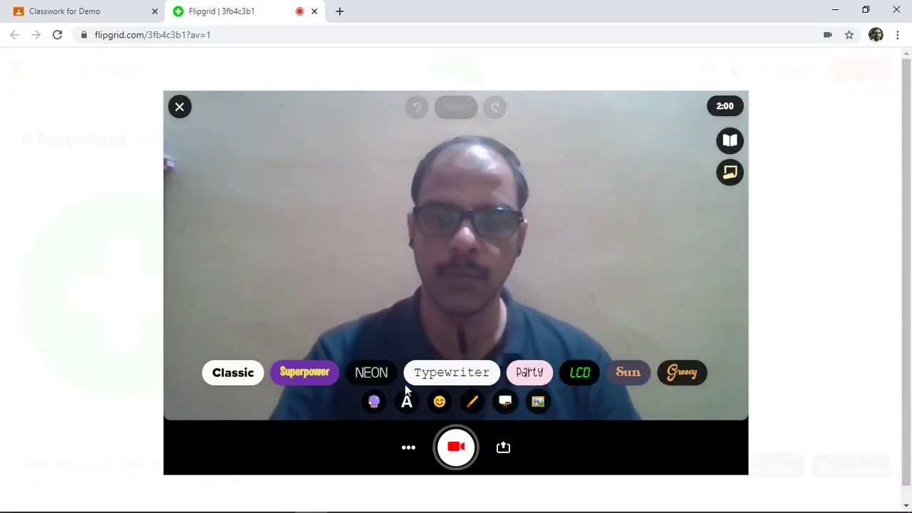
click(579, 374)
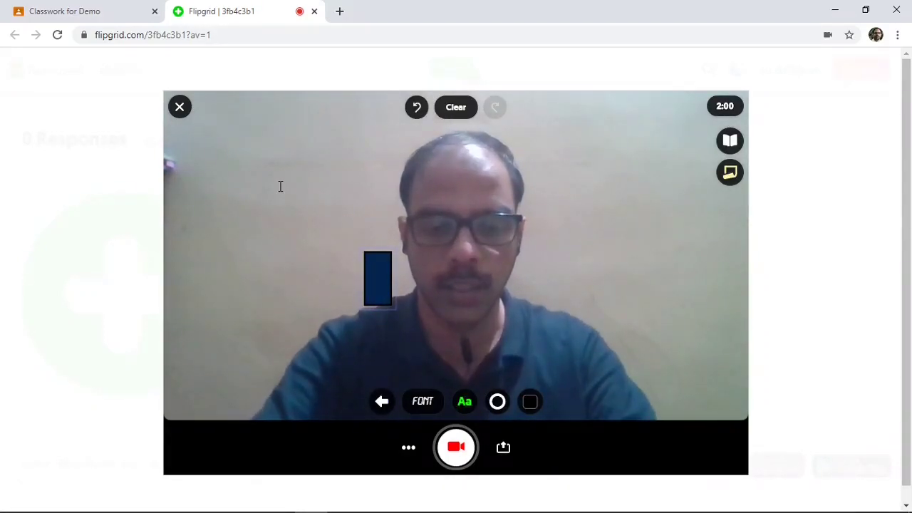
text(ICT )
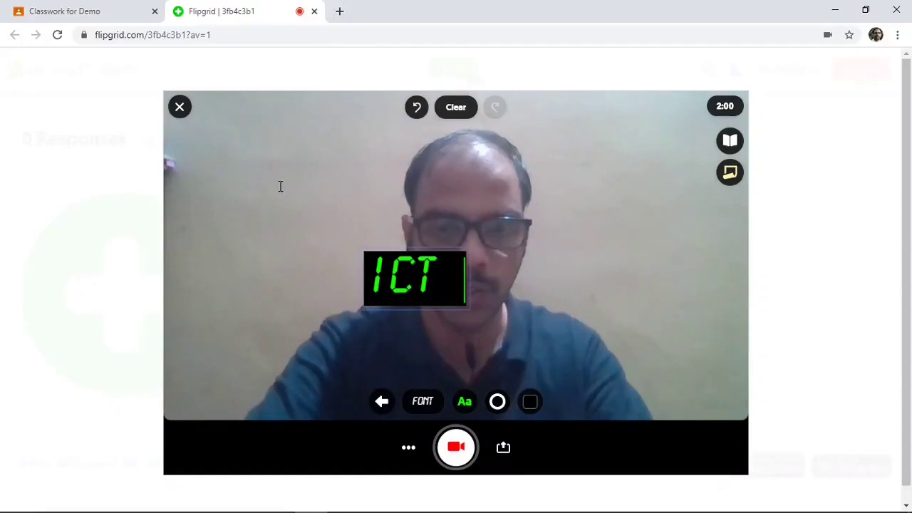
text(TOOLS)
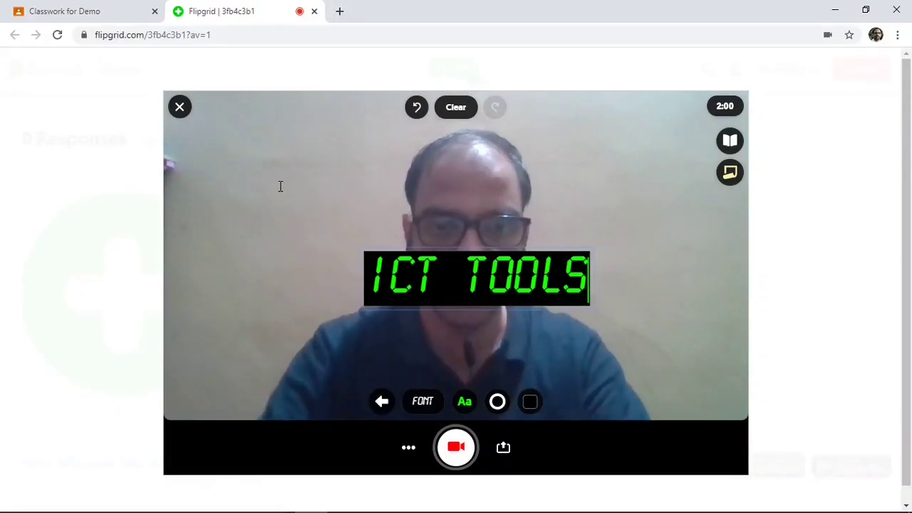
click(598, 317)
click(469, 275)
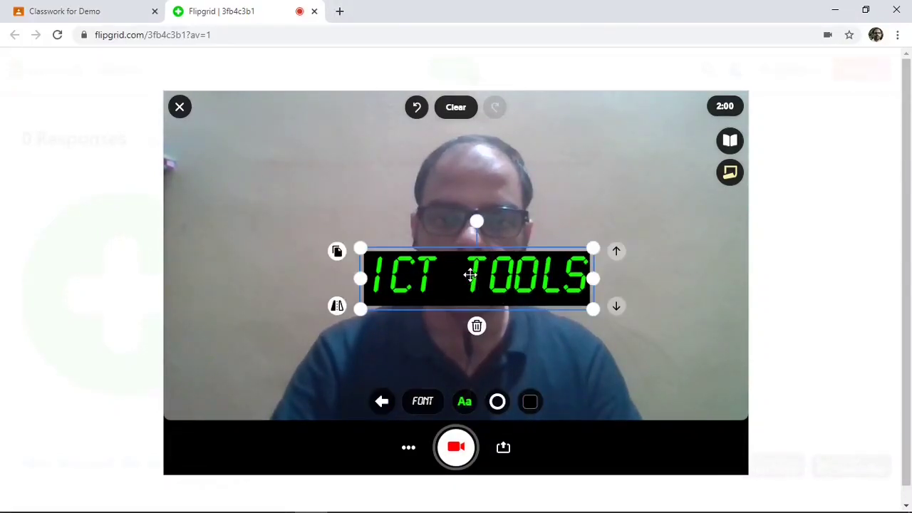
drag(469, 275, 304, 135)
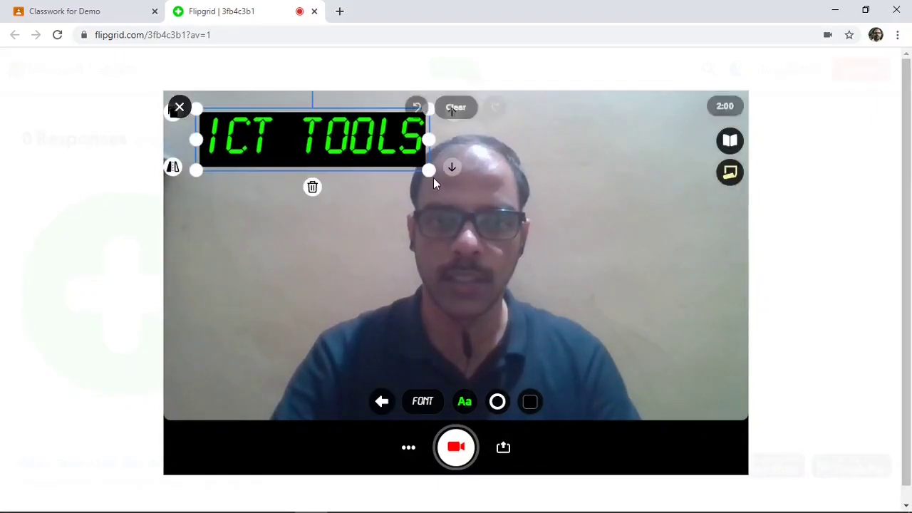
drag(428, 169, 277, 130)
click(322, 224)
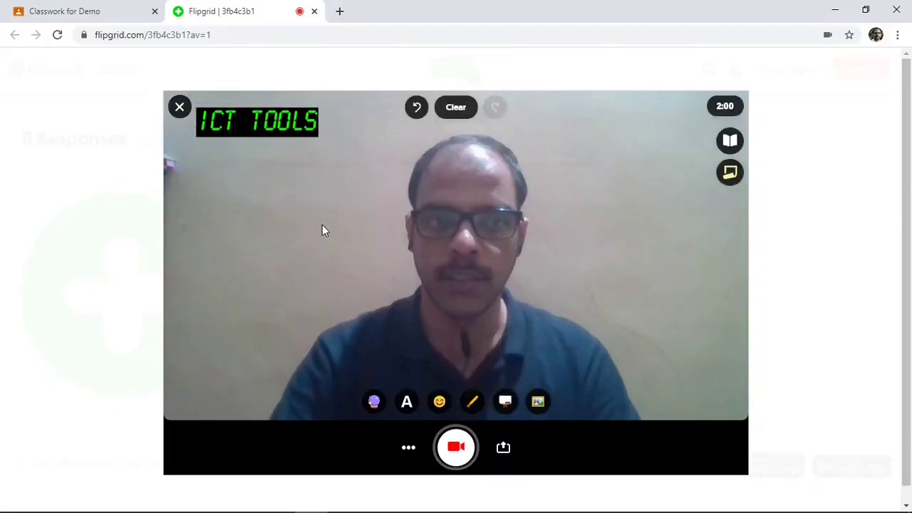
Draw and undo a cyan test stroke, then turn the view into a blank whiteboard
click(474, 404)
mouse_move(550, 291)
mouse_down()
mouse_move(574, 249)
mouse_move(613, 292)
mouse_up()
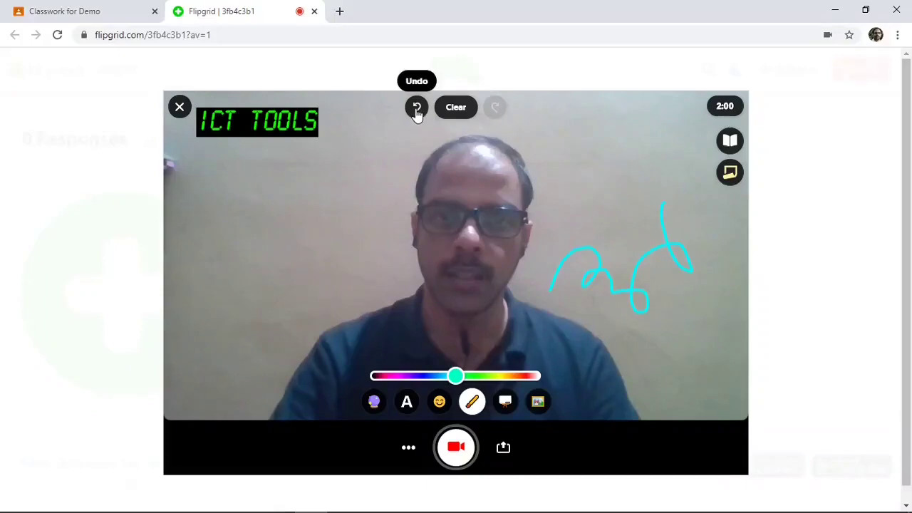
click(417, 110)
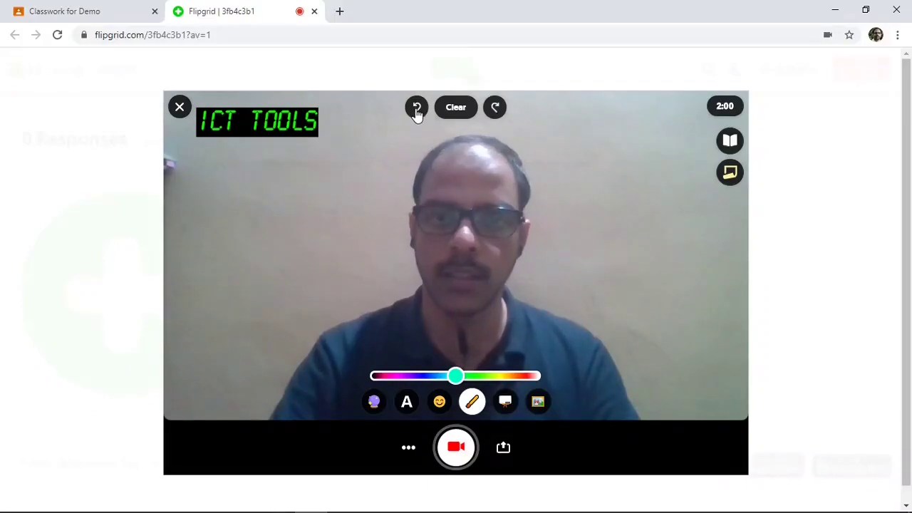
click(504, 403)
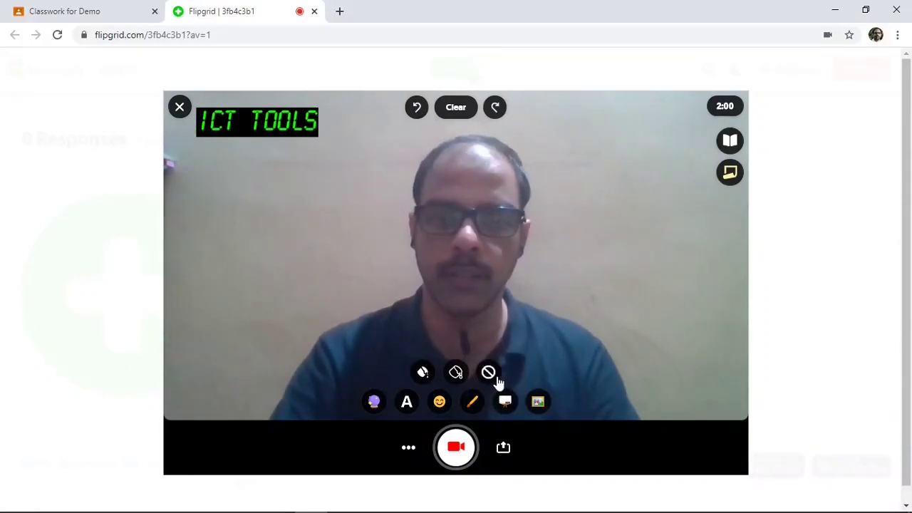
click(418, 374)
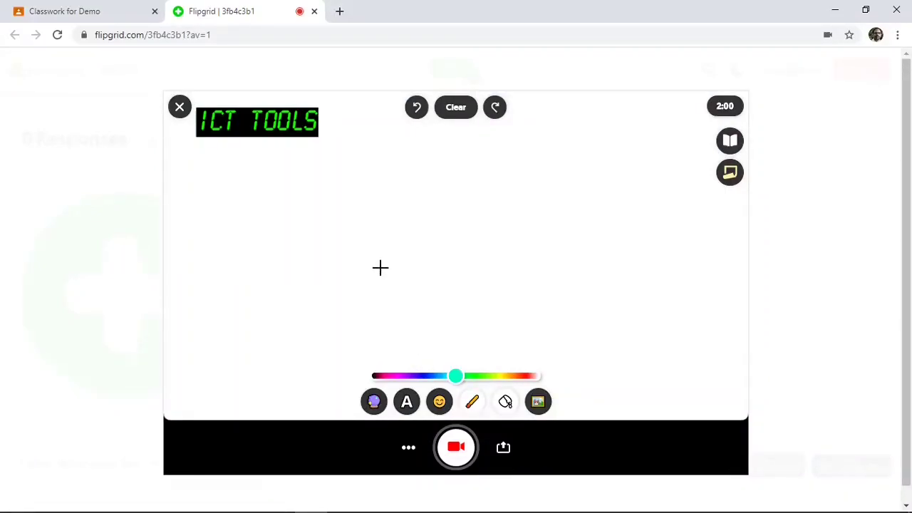
Draw an orange freehand loop on the whiteboard and undo it
click(473, 404)
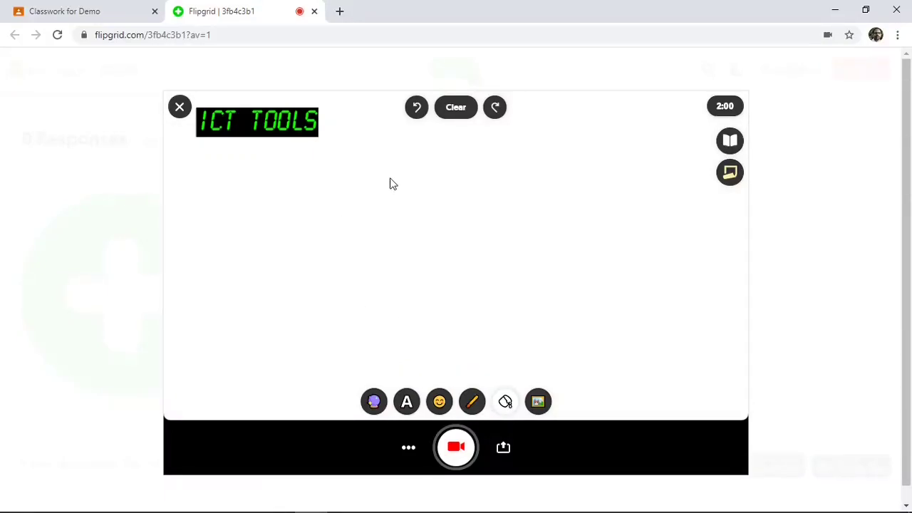
click(472, 402)
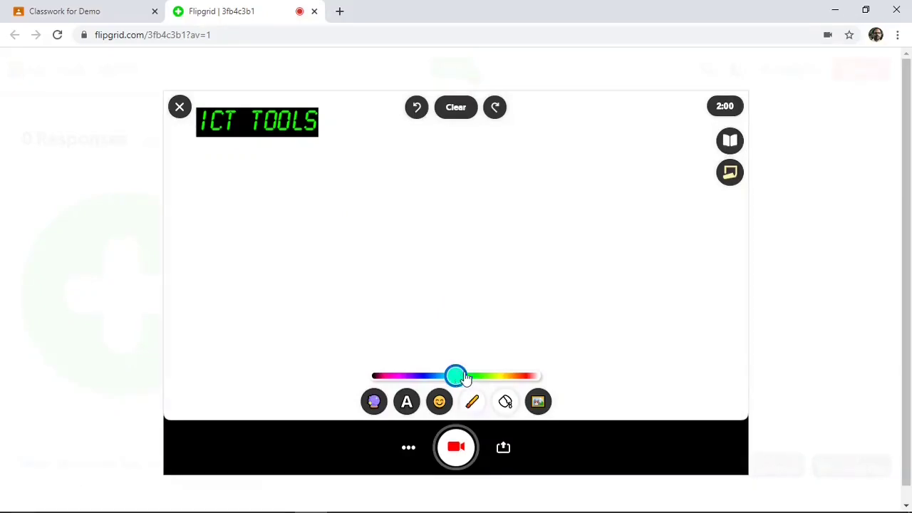
drag(465, 377, 519, 378)
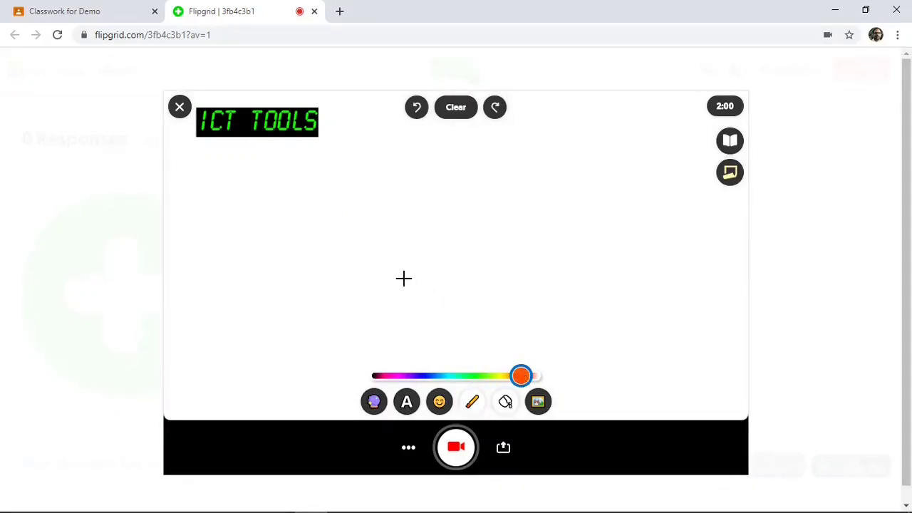
drag(298, 260, 430, 235)
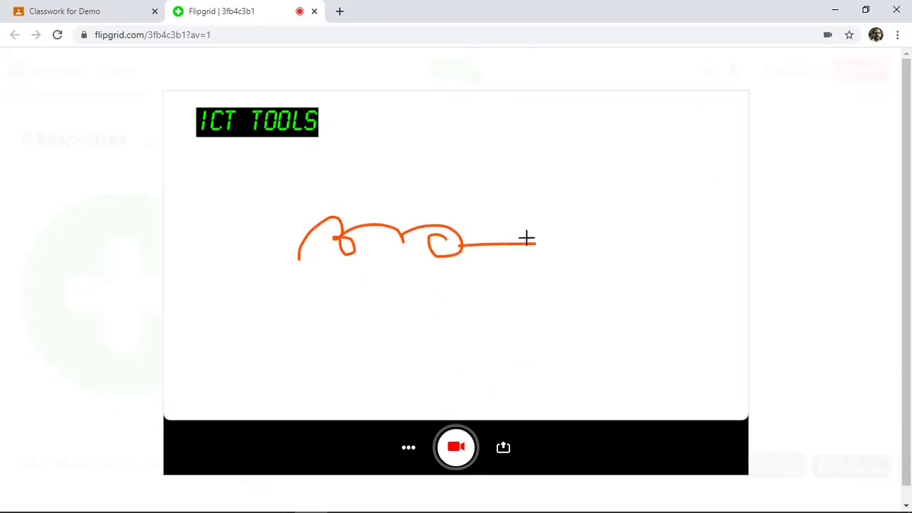
drag(526, 238, 597, 230)
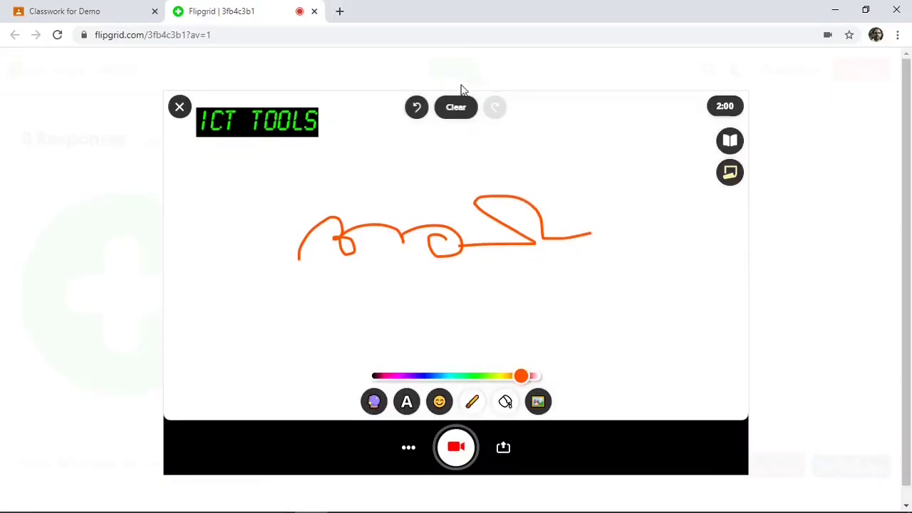
click(418, 109)
click(416, 109)
click(416, 110)
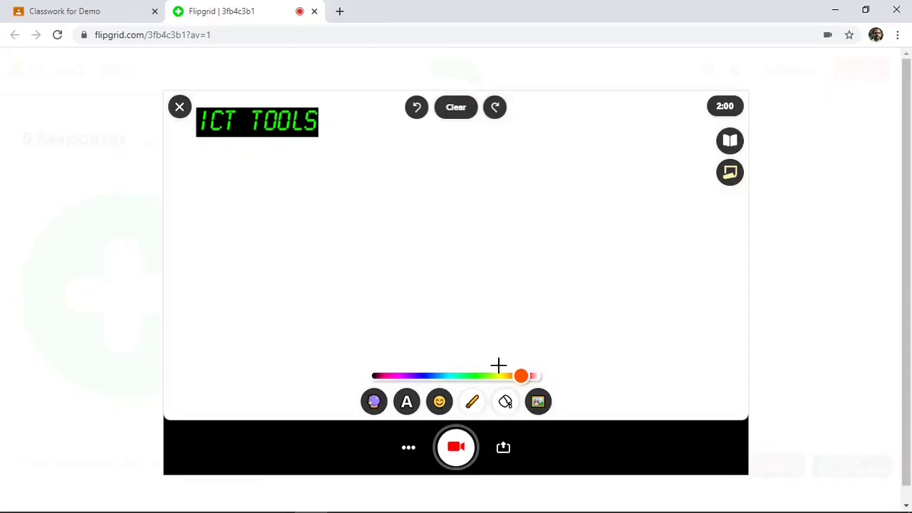
Draw a green stroke on a black board, then remove the board and undo the stroke
drag(521, 376, 482, 376)
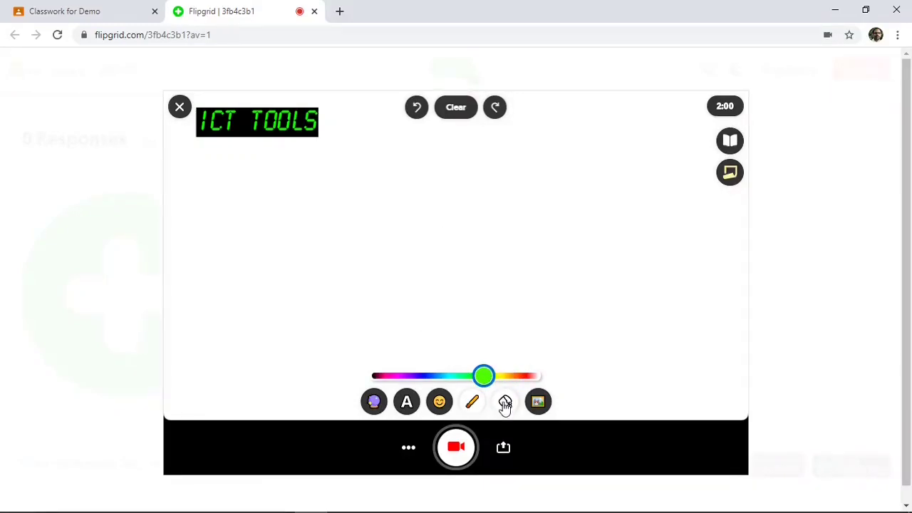
click(505, 401)
click(457, 372)
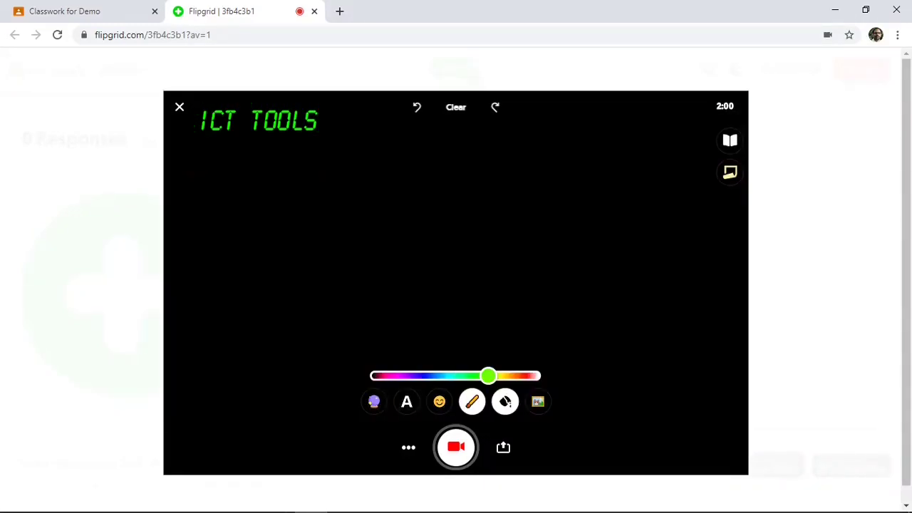
drag(378, 244, 363, 269)
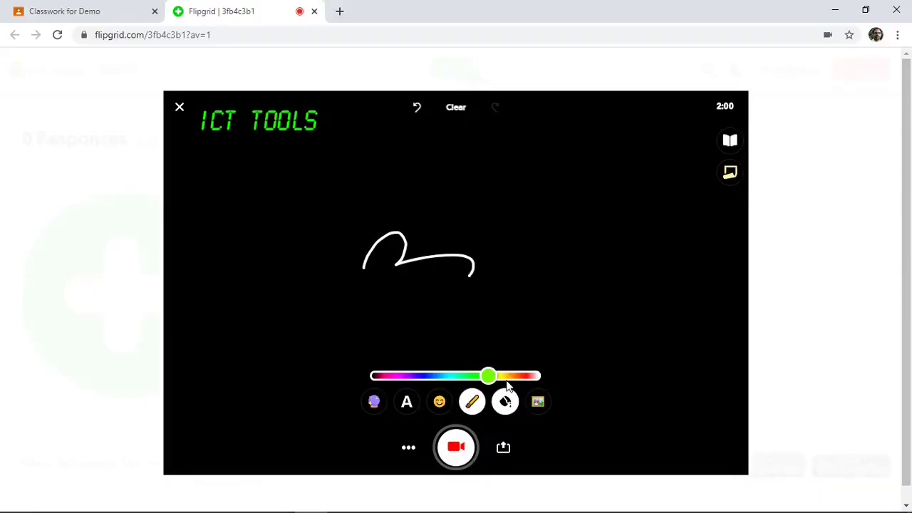
click(505, 400)
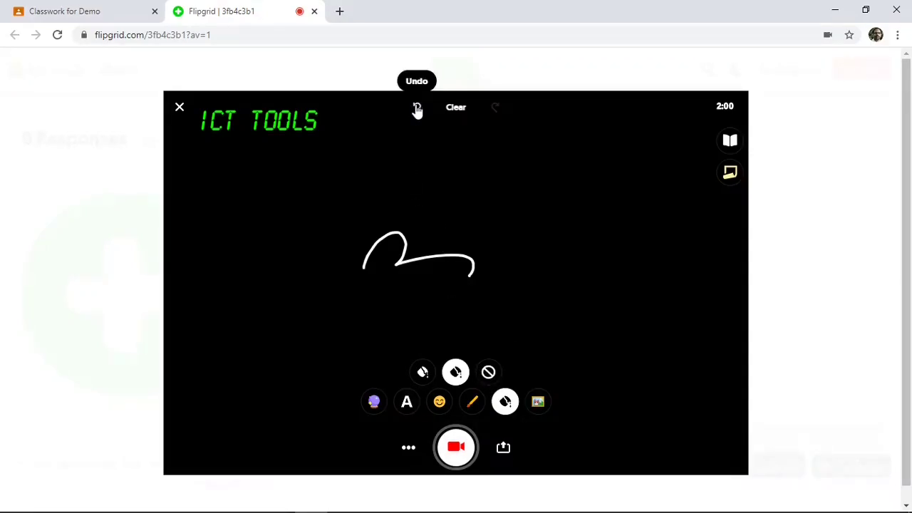
click(488, 372)
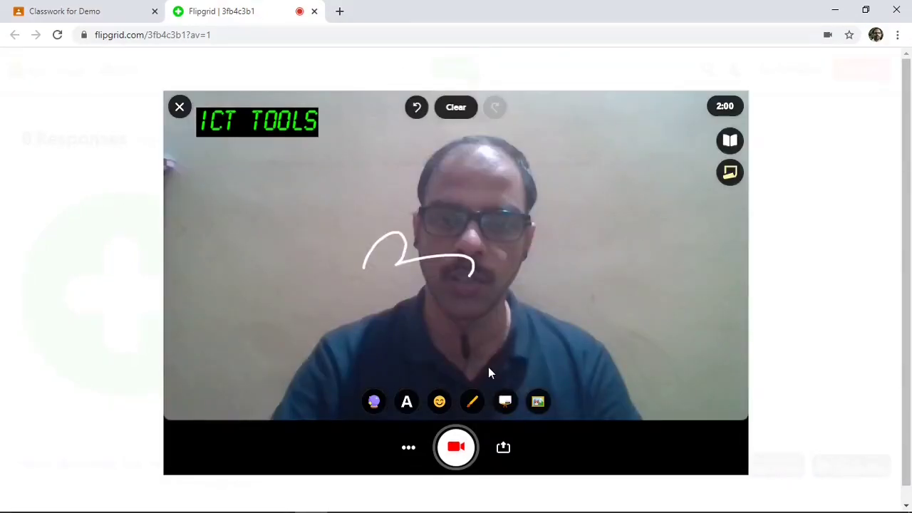
click(417, 108)
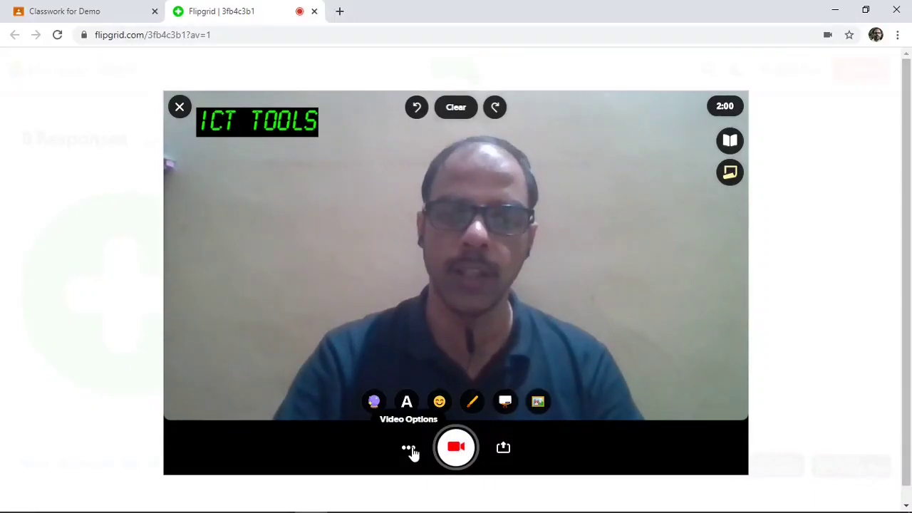
Record a short video response, then review and pause the recorded clip
click(456, 448)
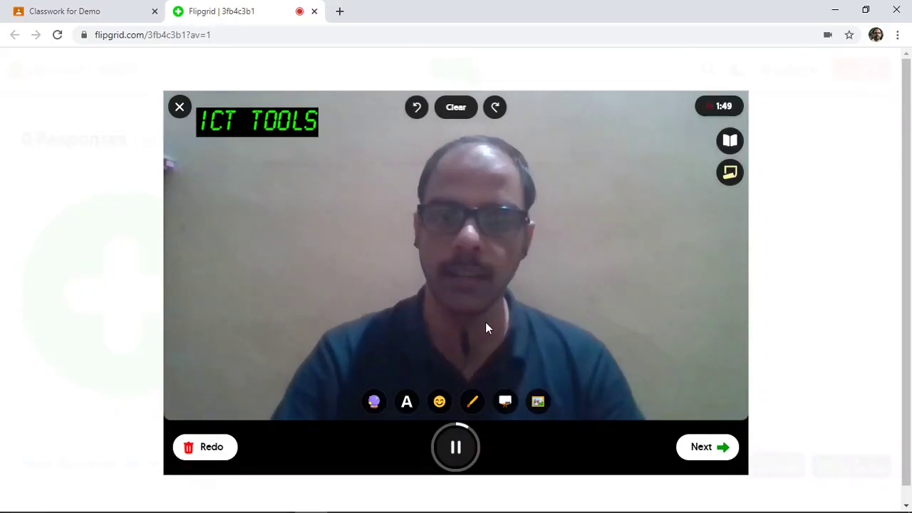
click(458, 452)
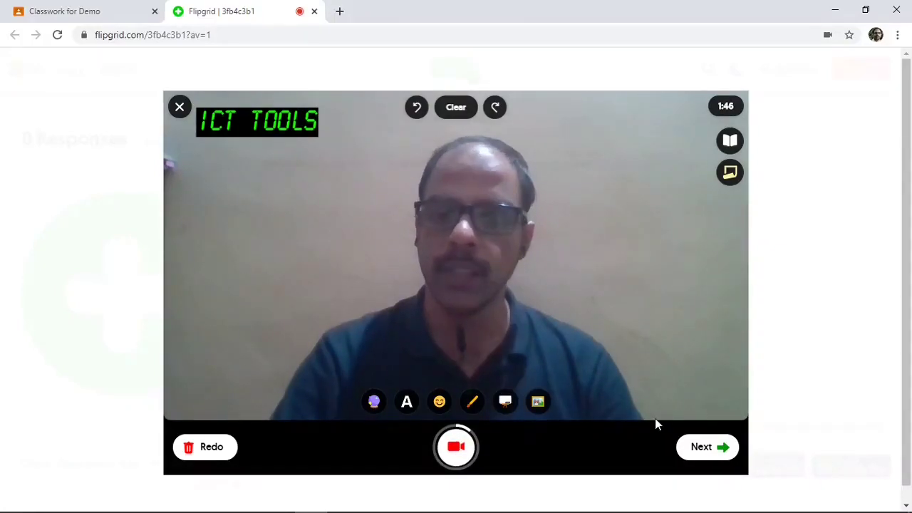
click(707, 449)
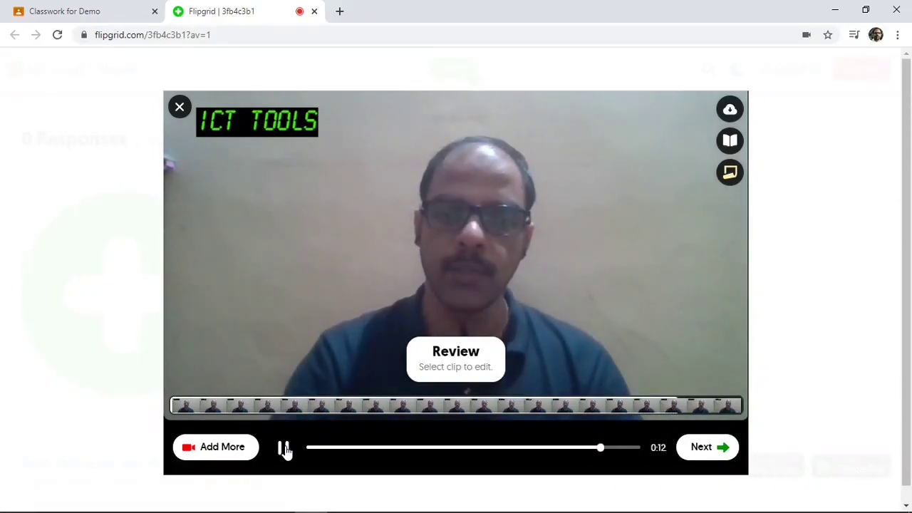
click(284, 449)
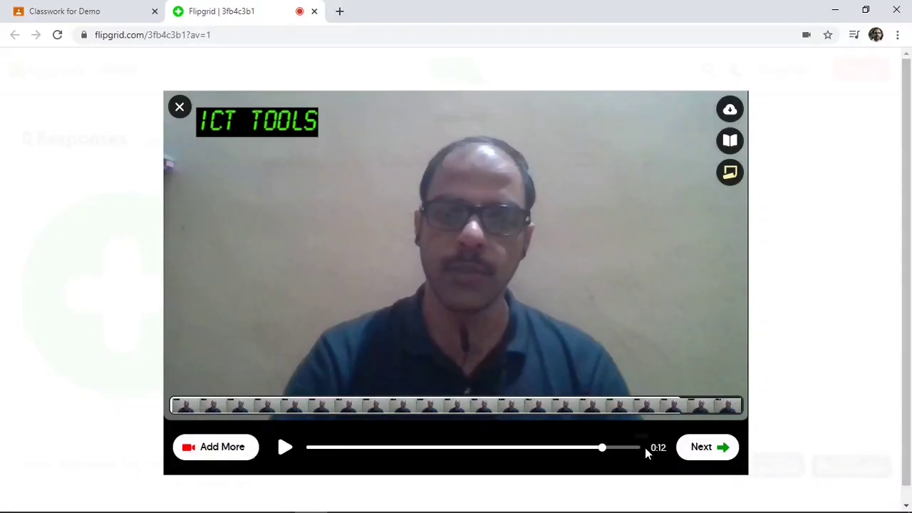
Take a selfie and continue to the Submit your video form
click(713, 447)
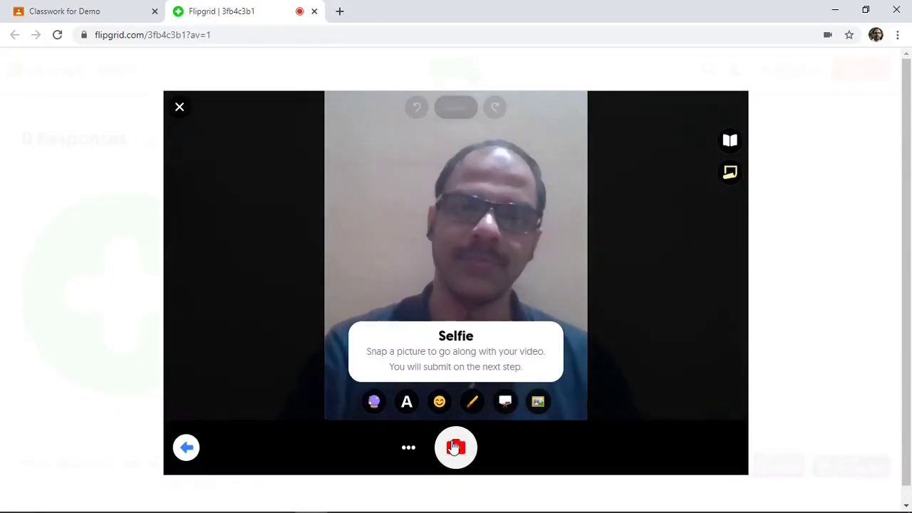
click(454, 447)
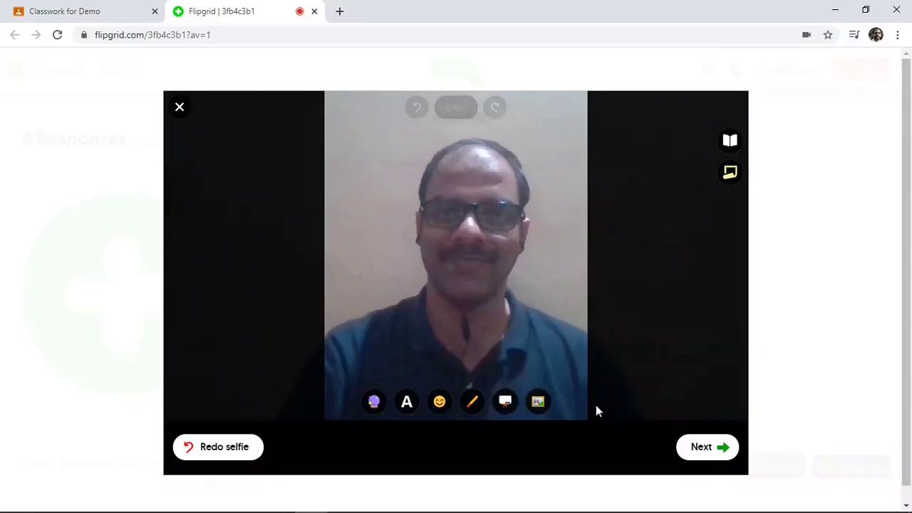
click(716, 447)
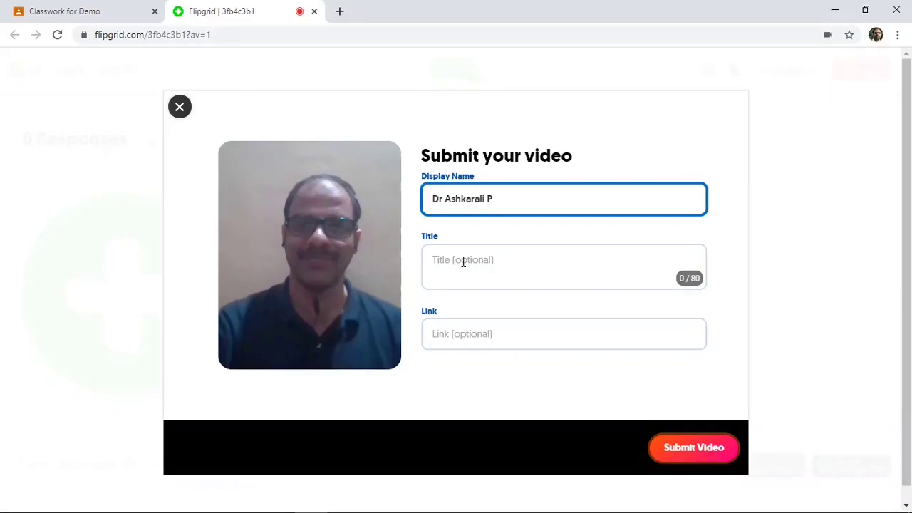
Submit the response titled 'Flip Grid' with the link flipgrid.com
click(464, 261)
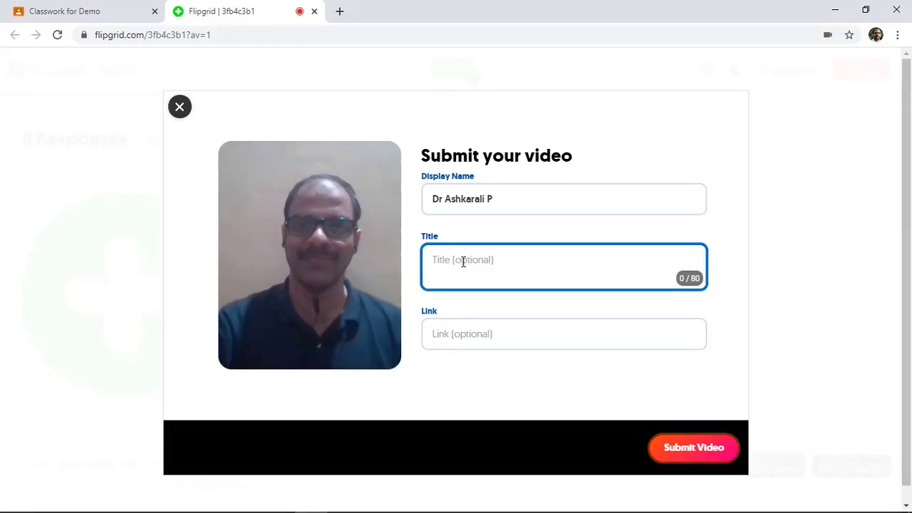
text(Flip Grid)
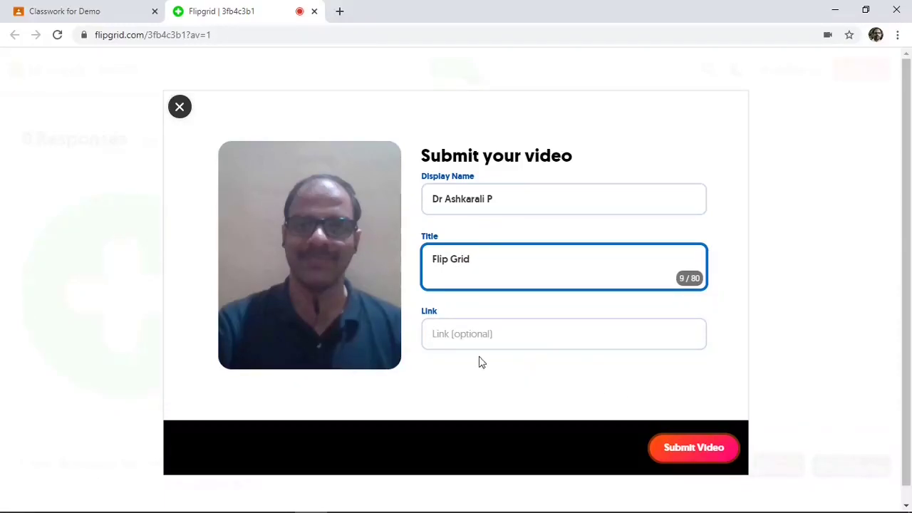
click(463, 332)
text(flipgrid.com)
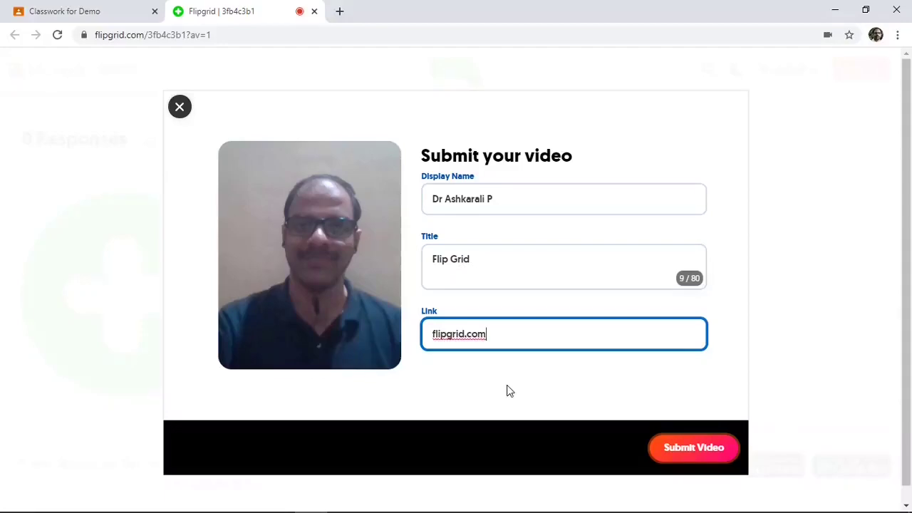
click(690, 448)
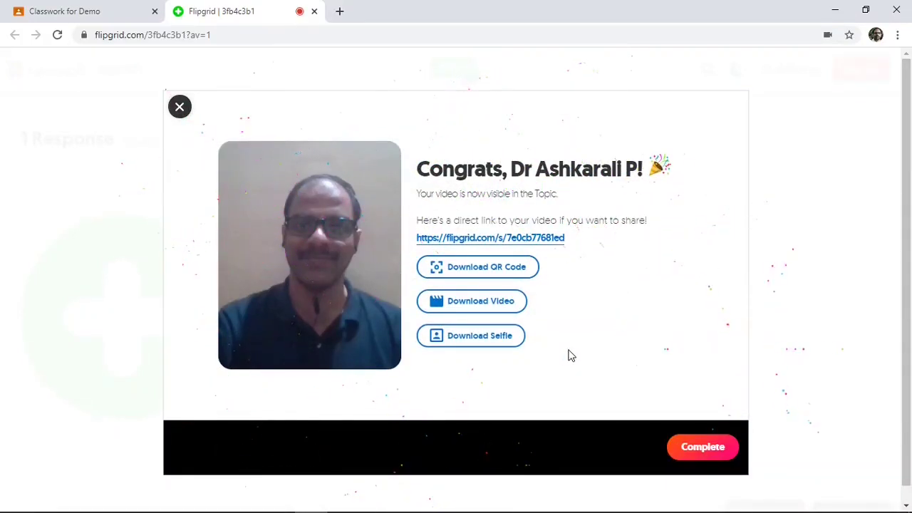
Download the submitted video, then complete the congratulations screen on the recording tab
click(483, 309)
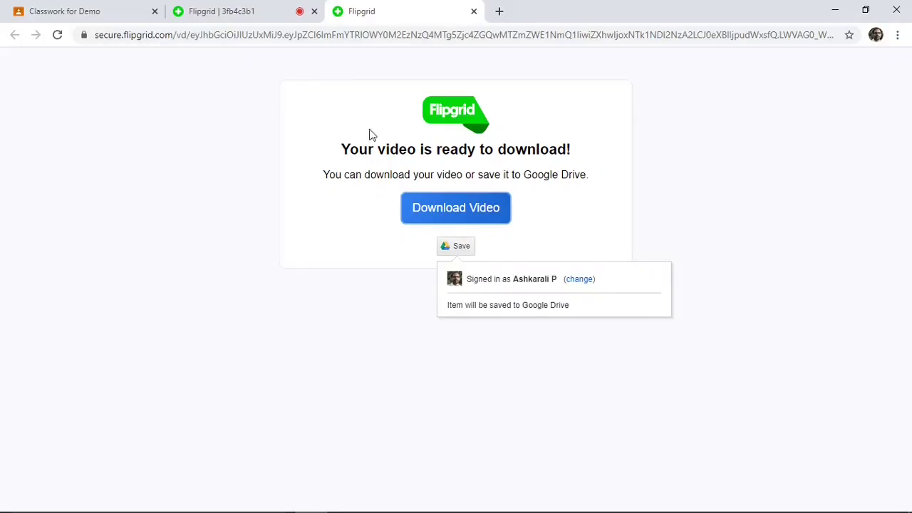
click(235, 13)
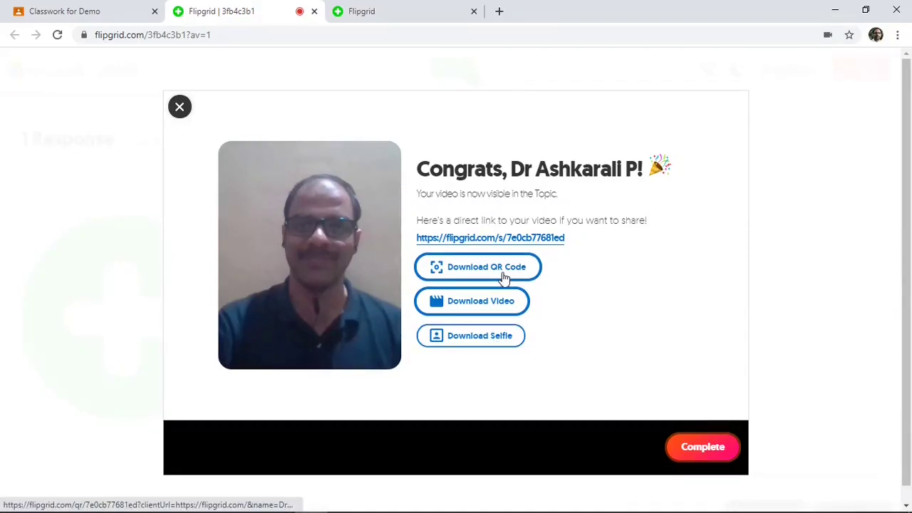
click(699, 449)
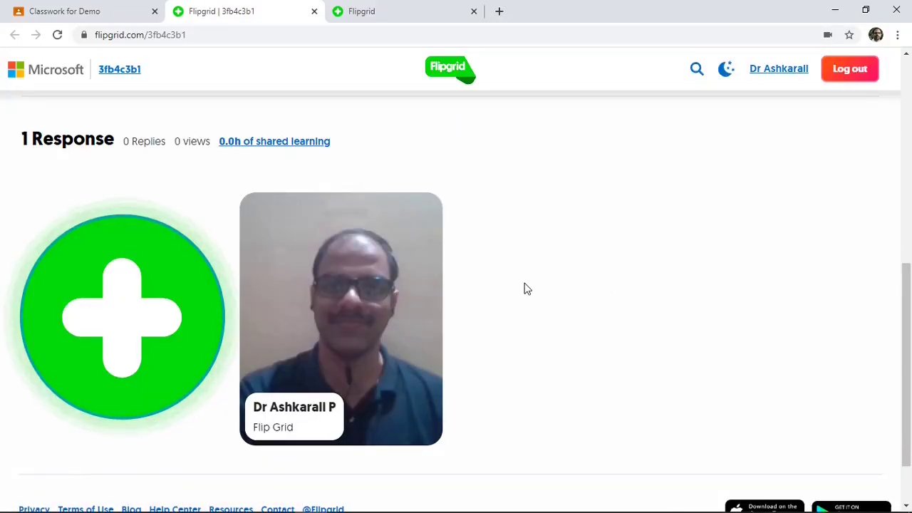
Check that the topic lists 1 Response, then close the tab
scroll(525, 288, down, 1)
scroll(524, 287, up, 2)
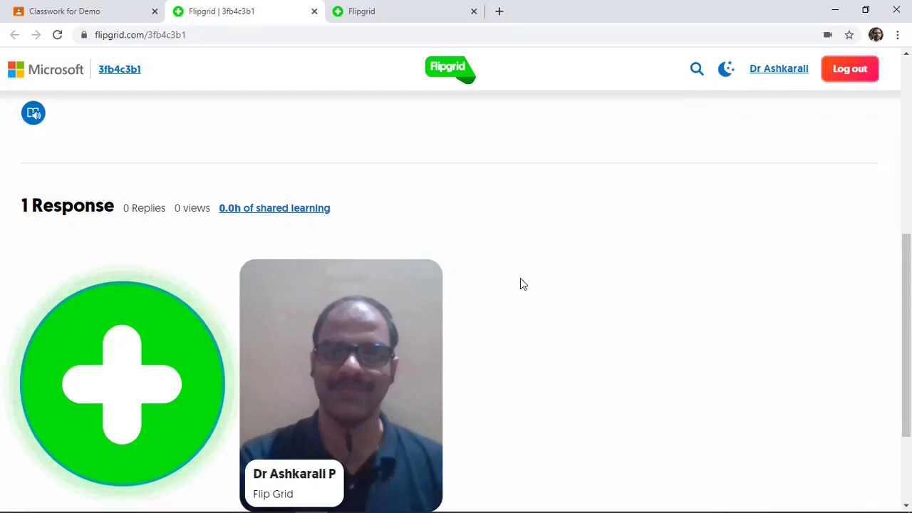
key(ctrl+w)
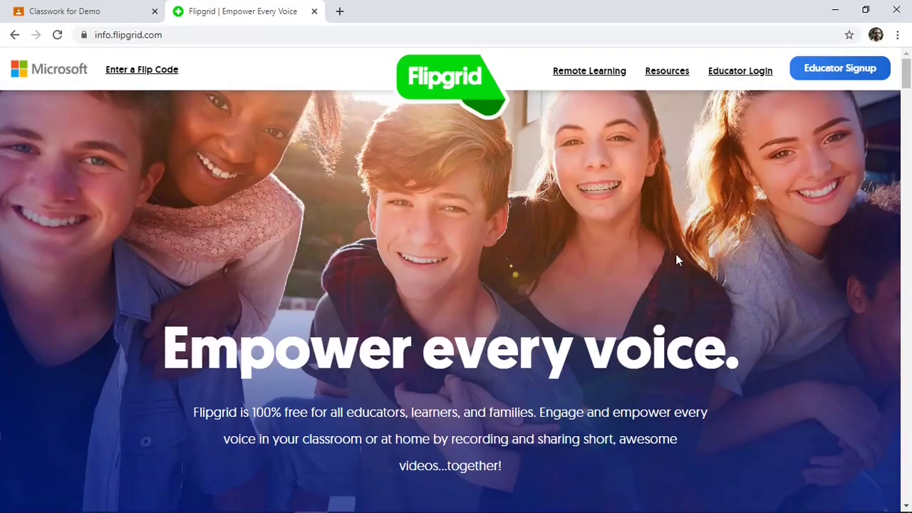
Go to the educator sign-in and open the ICT Tools grid
click(746, 73)
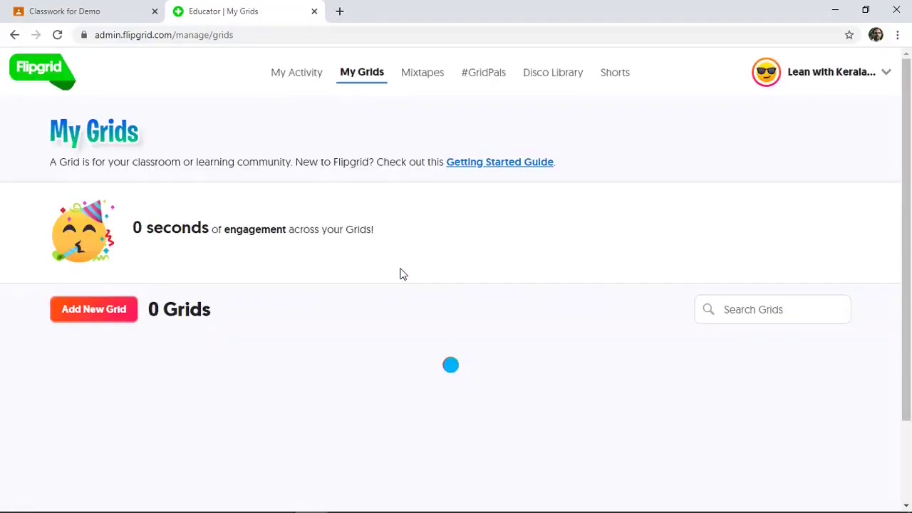
scroll(339, 292, down, 1)
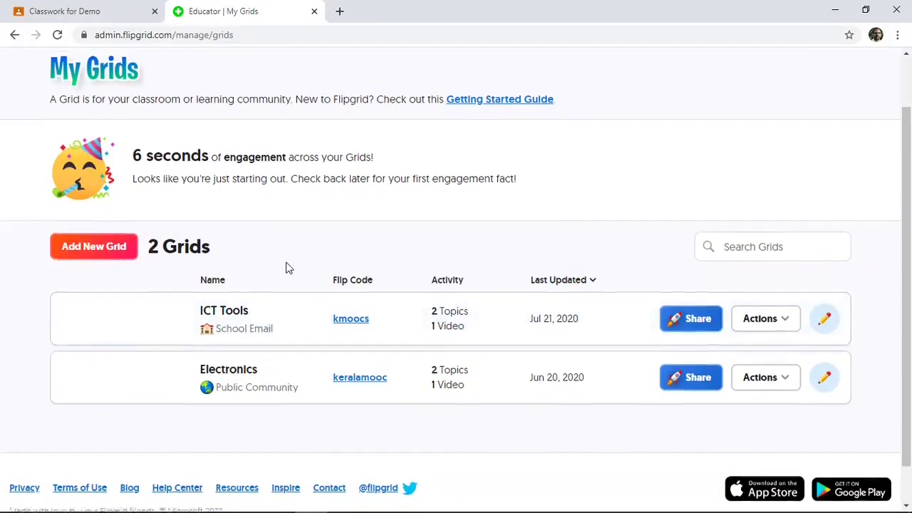
scroll(287, 266, up, 1)
scroll(281, 269, down, 1)
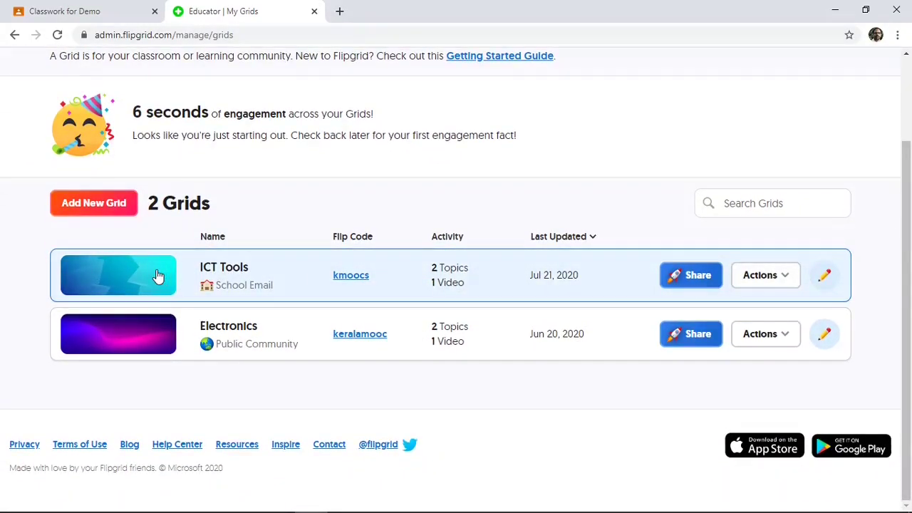
click(157, 276)
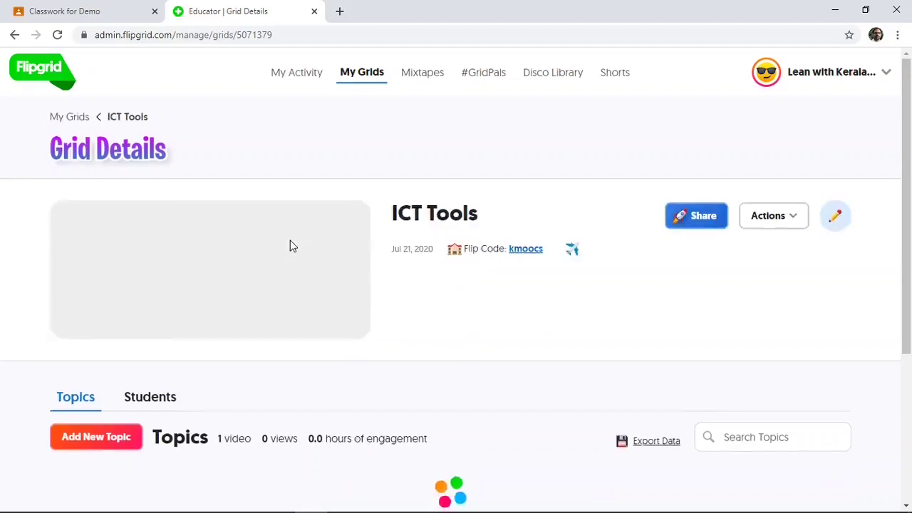
Open the Seminar on ICT Tools topic and the student's response video
scroll(290, 244, down, 2)
scroll(290, 246, down, 2)
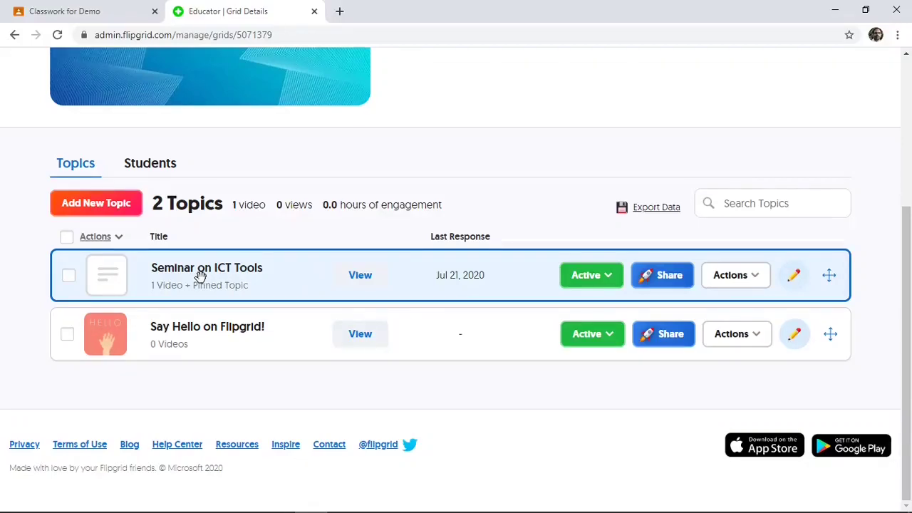
scroll(200, 274, up, 2)
scroll(201, 276, down, 2)
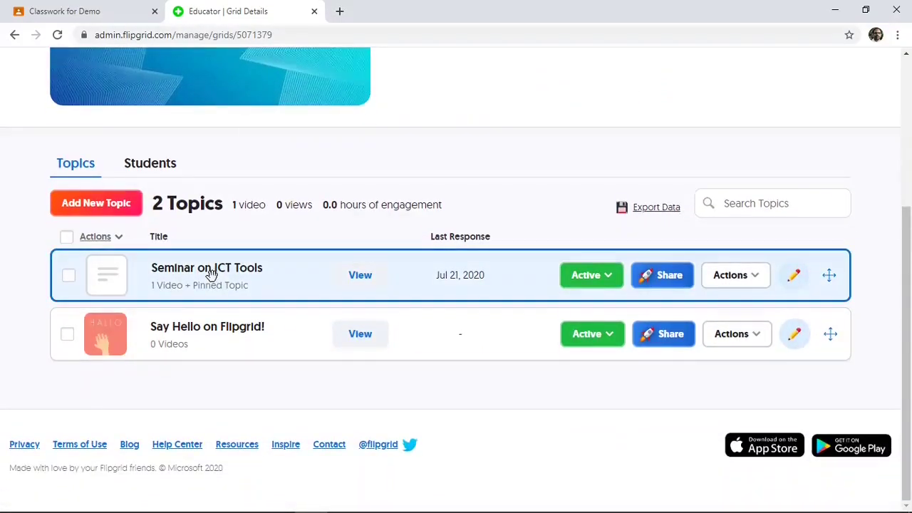
click(212, 275)
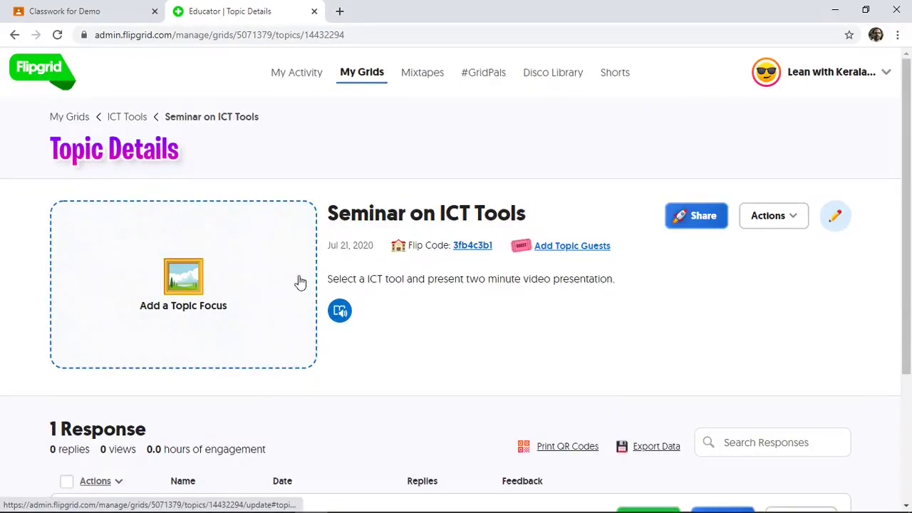
scroll(300, 282, down, 3)
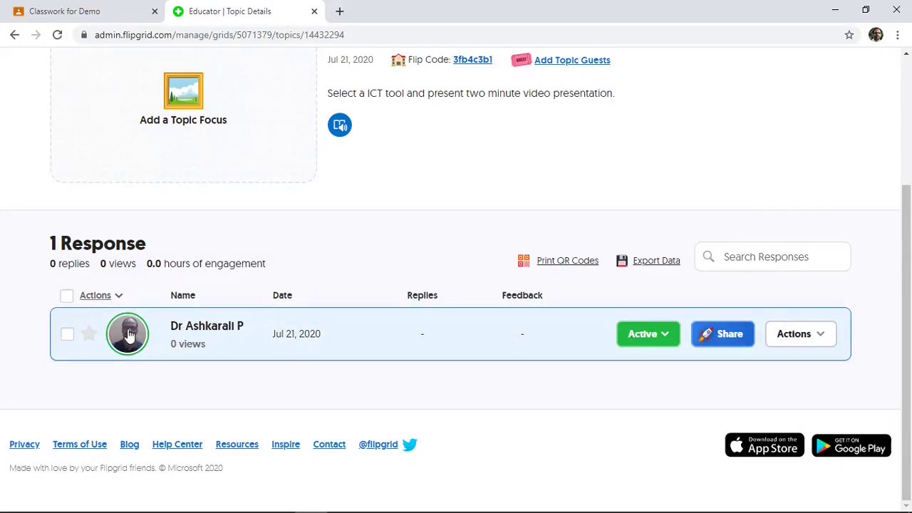
click(196, 335)
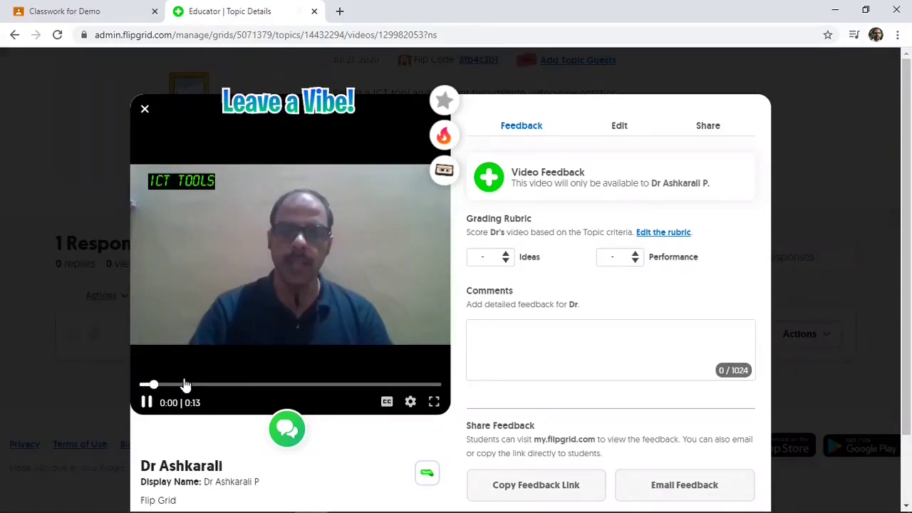
Pause the video and score the response 5 for Ideas and 5 for Performance
click(146, 402)
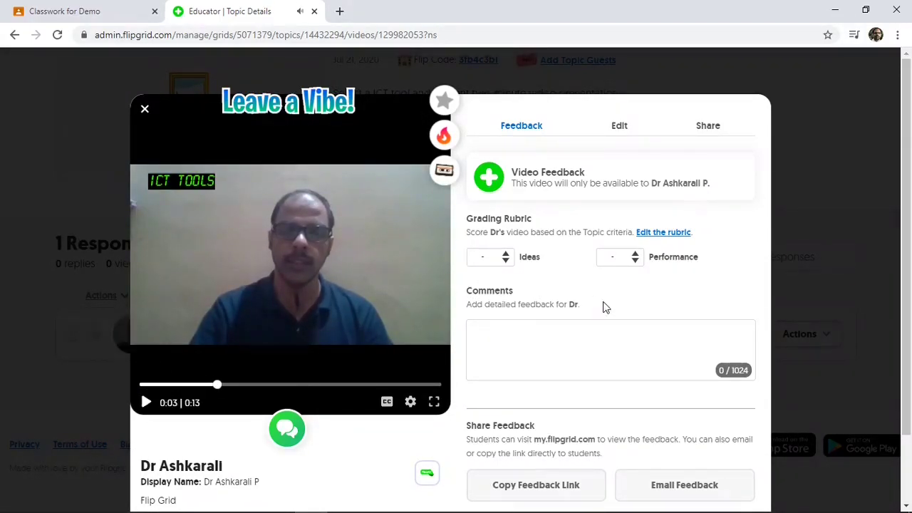
click(505, 262)
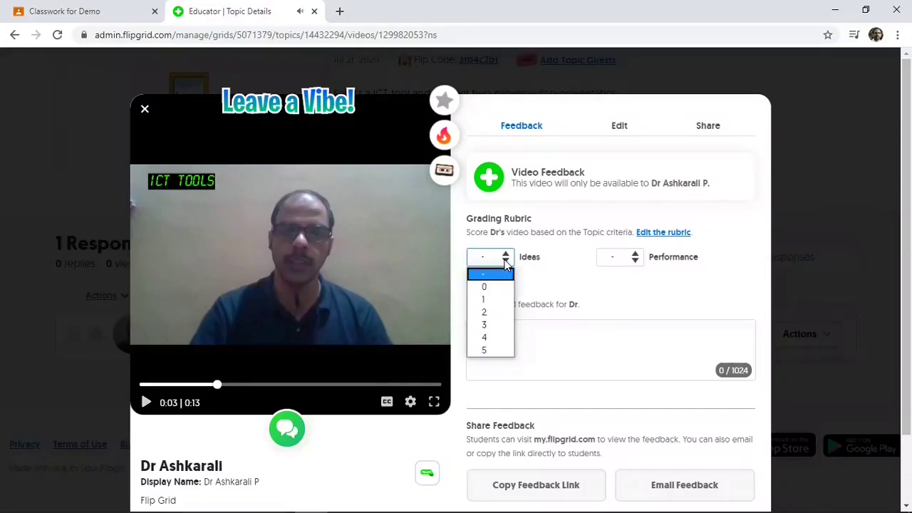
click(496, 339)
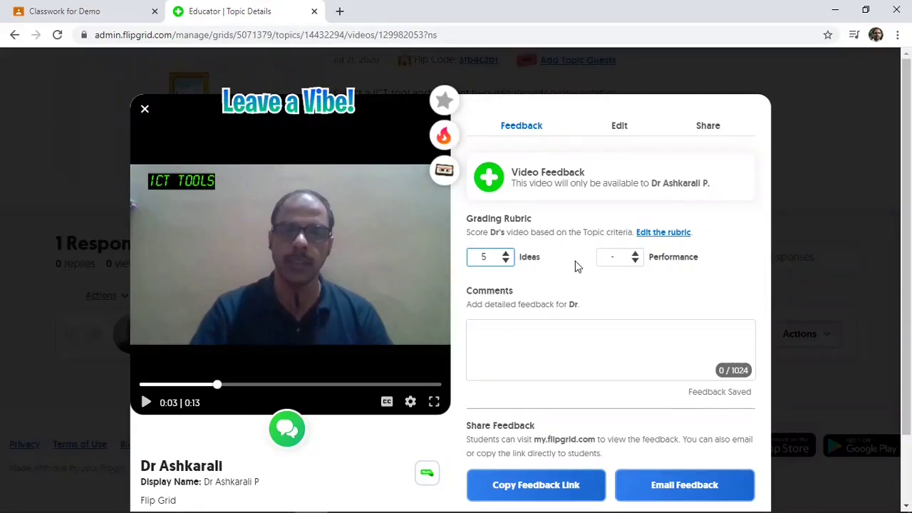
click(635, 260)
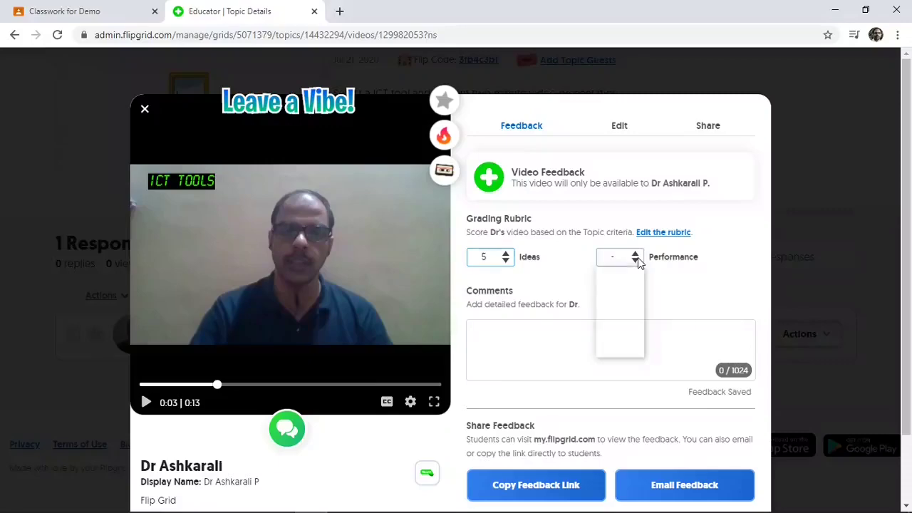
click(621, 348)
Add the comment 'Nice Work...', email the feedback, and close the response
click(483, 332)
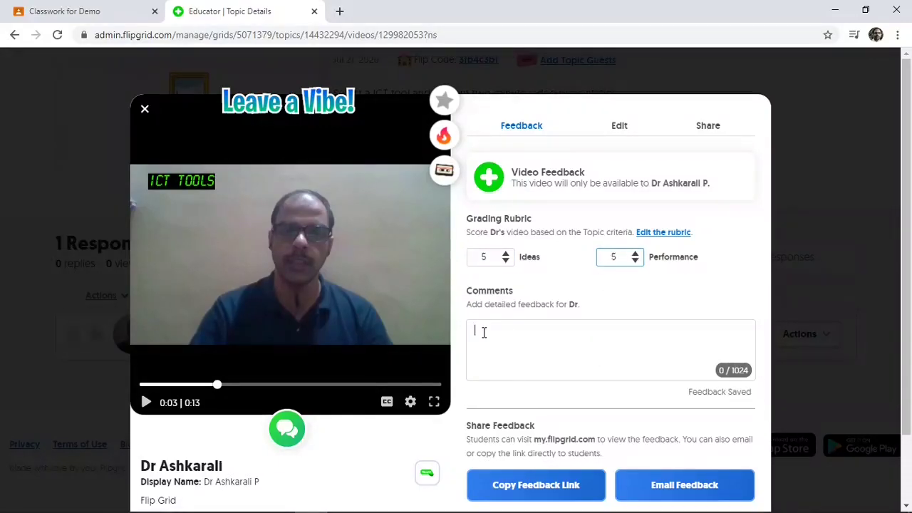
text(Nice)
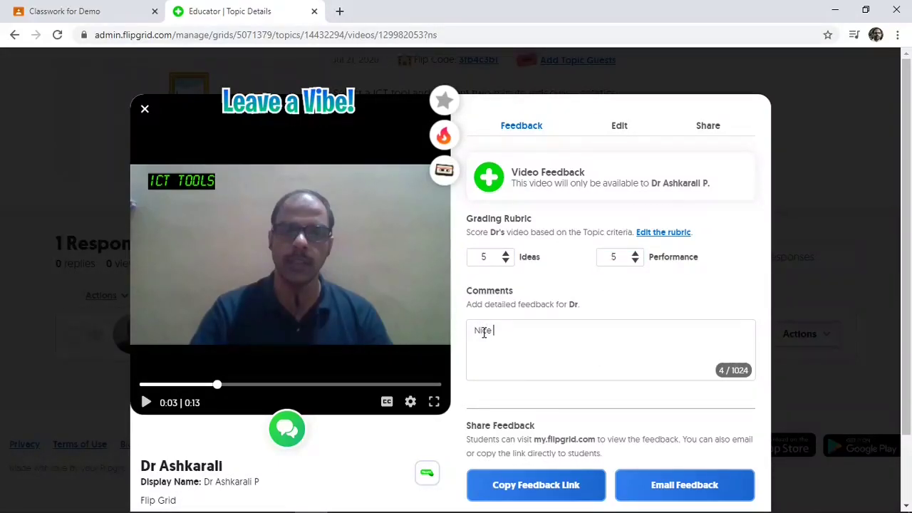
text( Work)
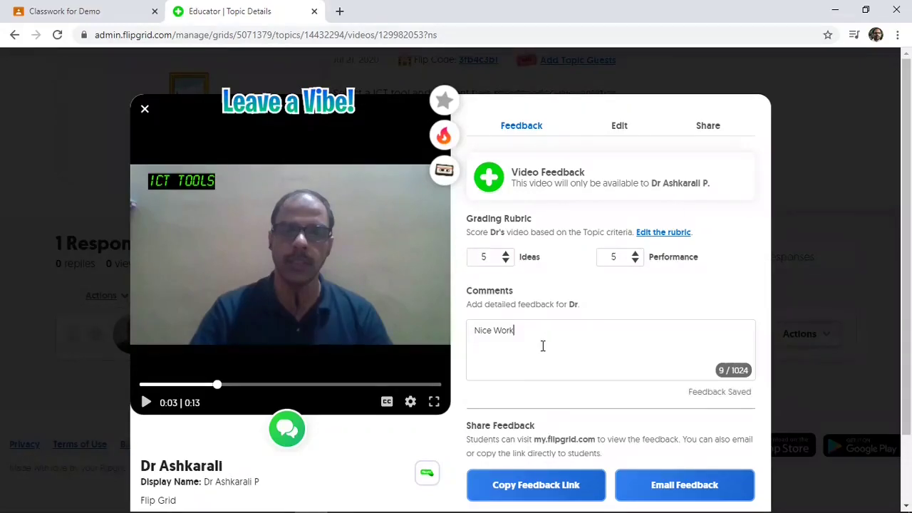
text(...)
click(665, 487)
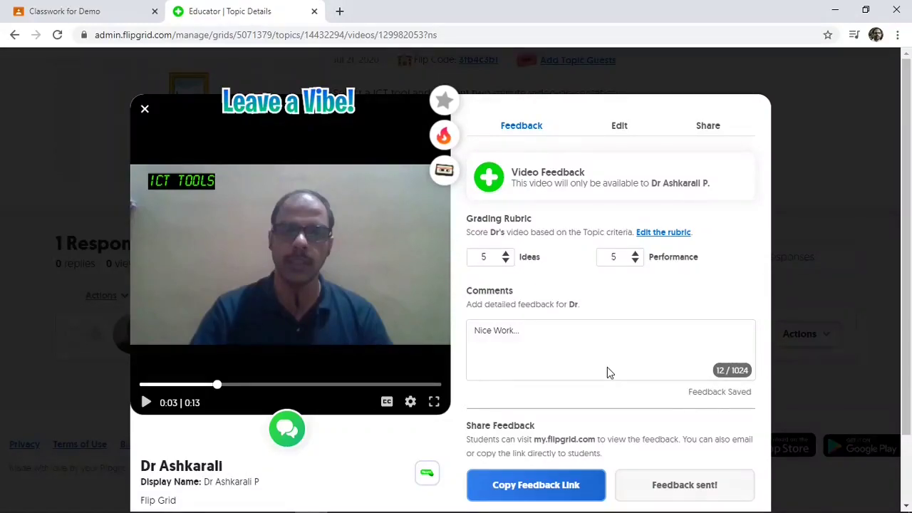
scroll(574, 376, down, 1)
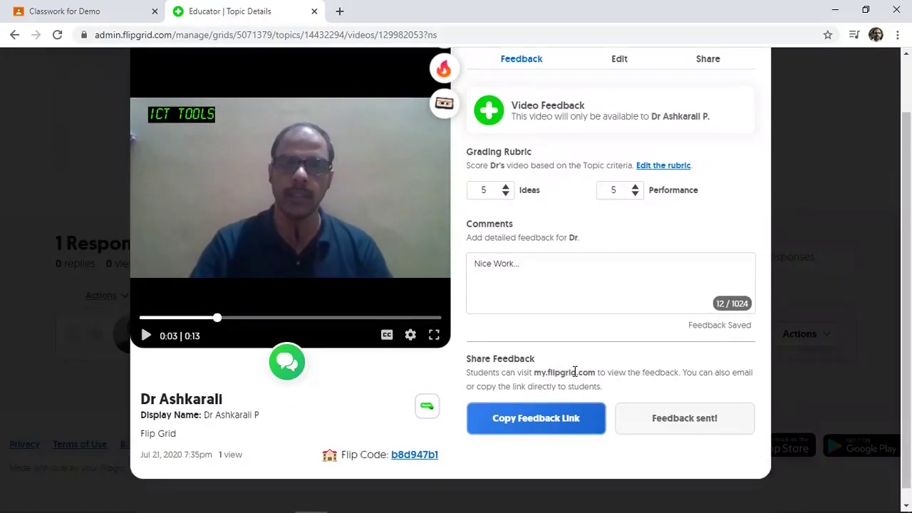
scroll(578, 323, up, 1)
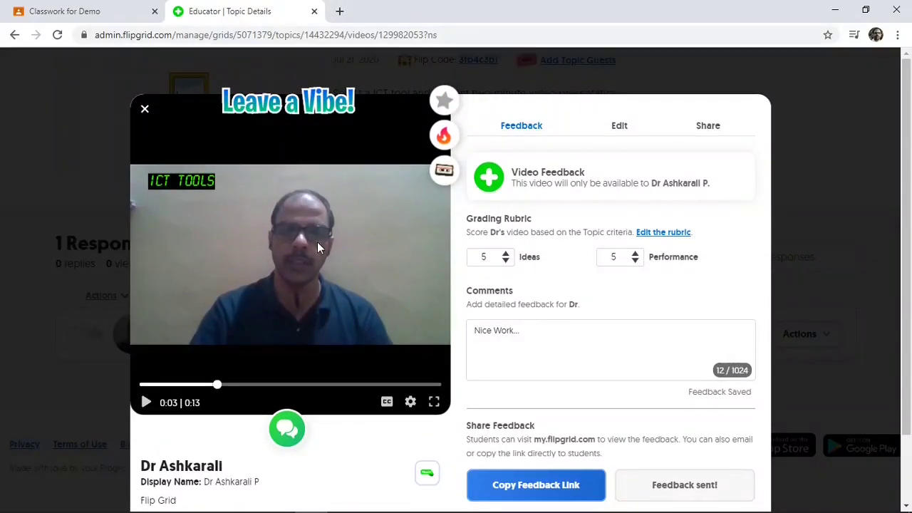
click(145, 111)
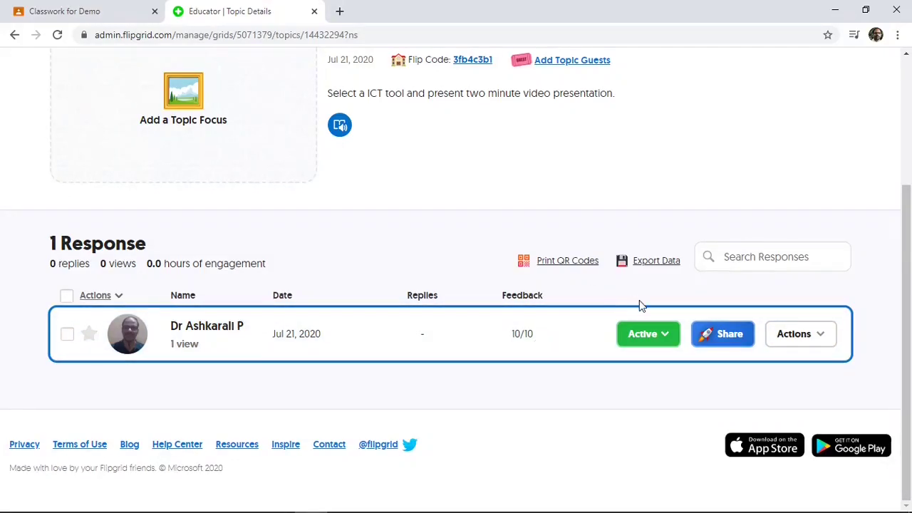
Print QR codes for the topic's response, then return to the Topic Details tab
click(822, 339)
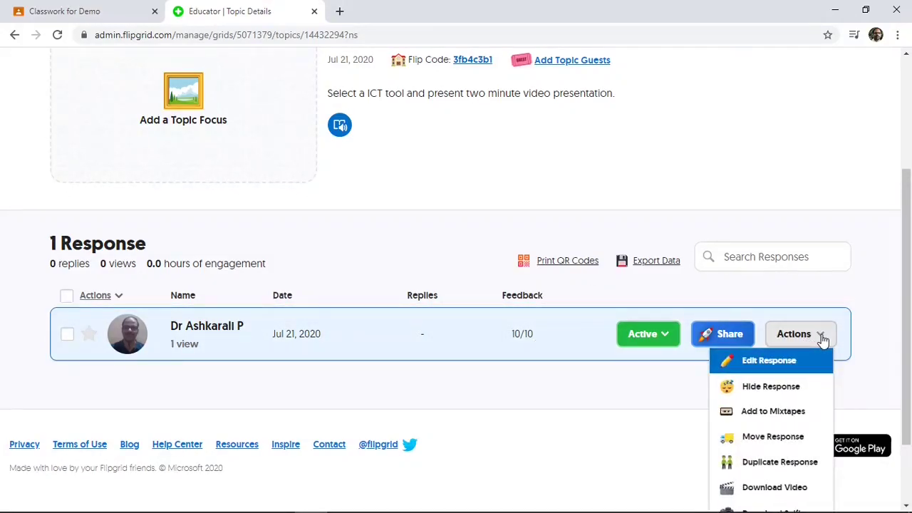
scroll(784, 392, down, 2)
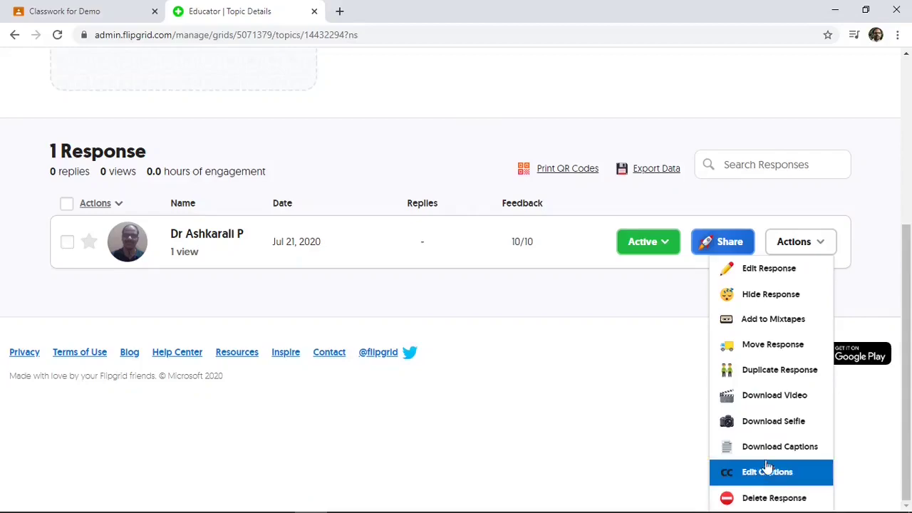
click(805, 242)
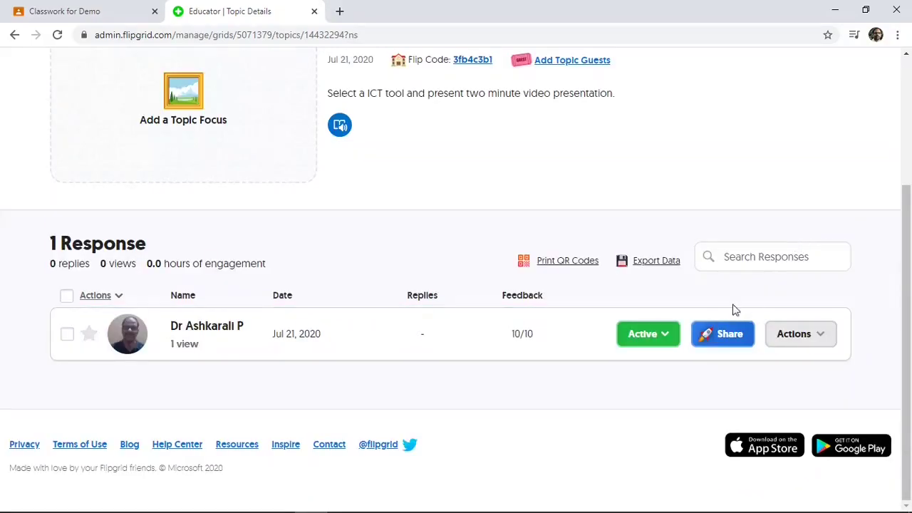
click(578, 261)
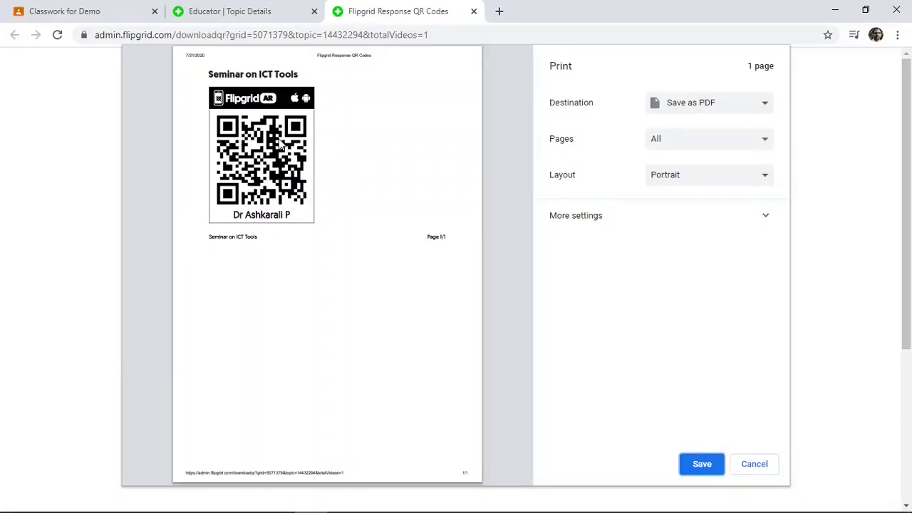
click(258, 8)
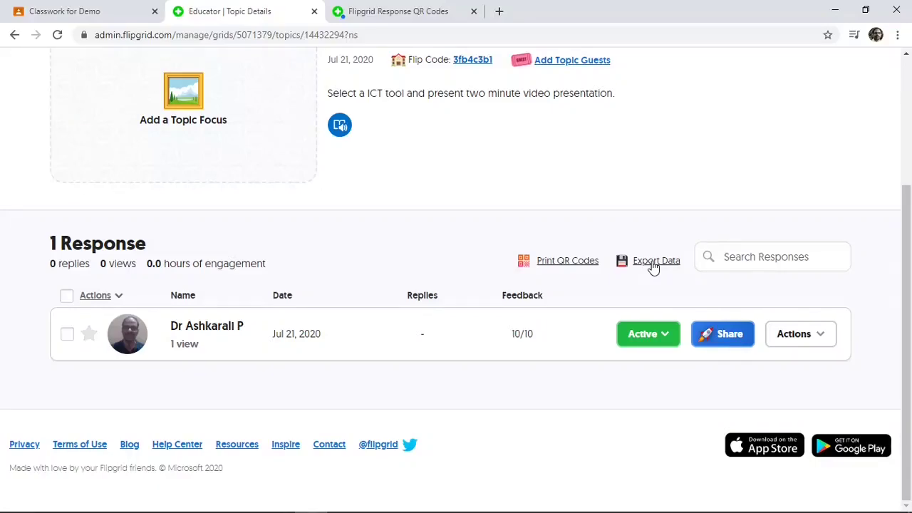
Export the topic's responses as responses (1).csv and open it maximized in Excel
click(653, 267)
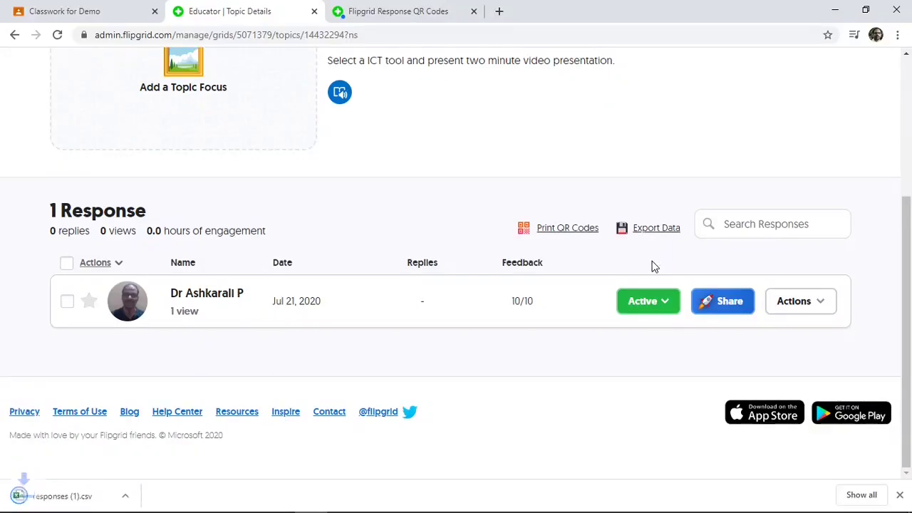
click(63, 502)
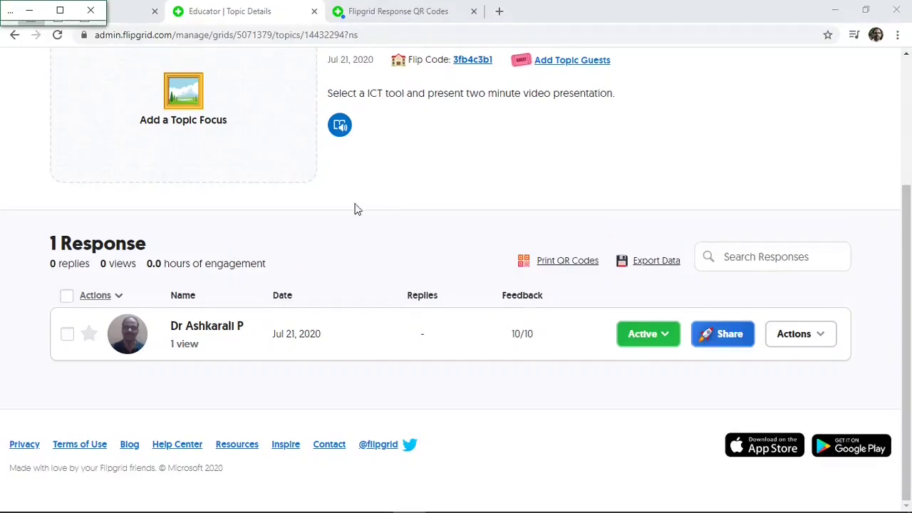
click(61, 12)
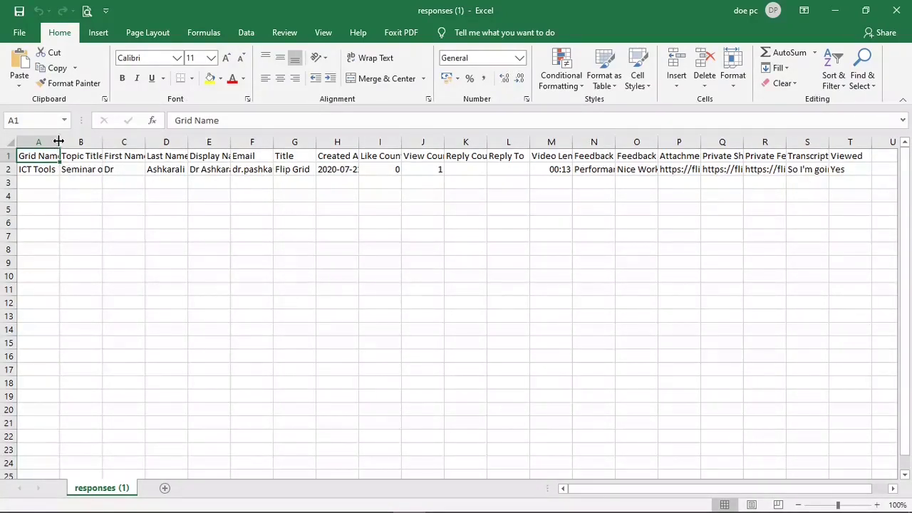
Widen columns A, M and N to show Grid Name and Feedback Scores, then minimize Excel
drag(60, 142, 155, 143)
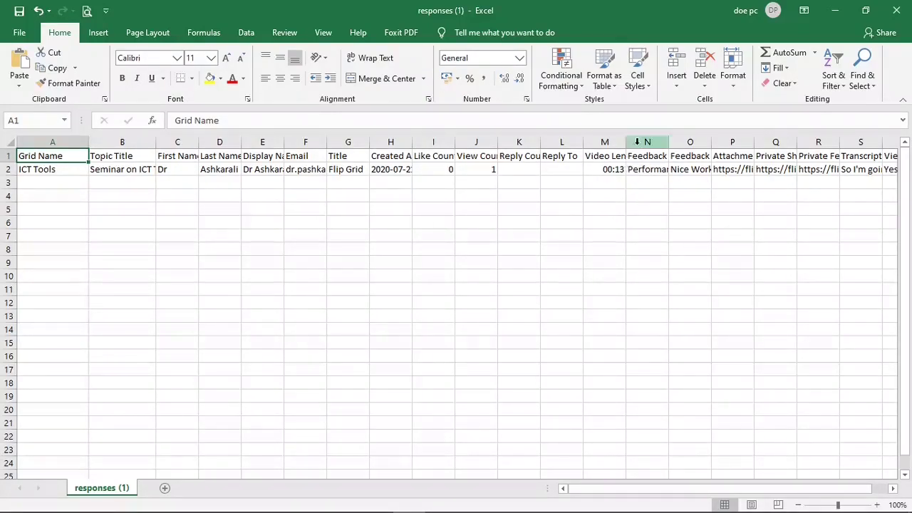
drag(623, 143, 700, 142)
drag(634, 143, 629, 143)
drag(690, 142, 803, 143)
drag(641, 491, 781, 490)
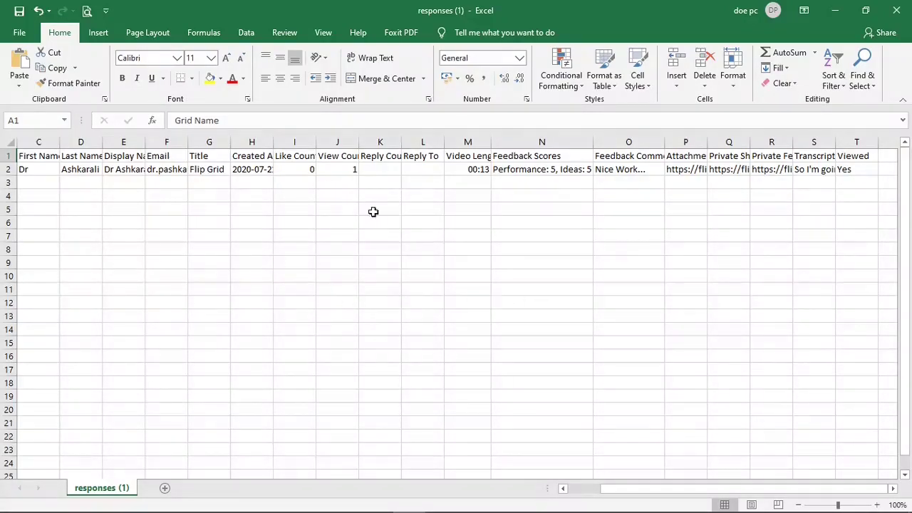
click(836, 10)
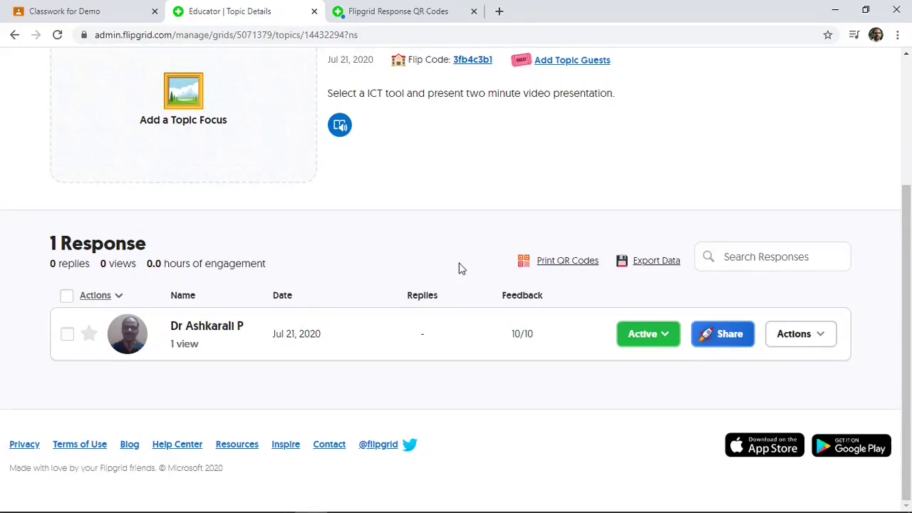